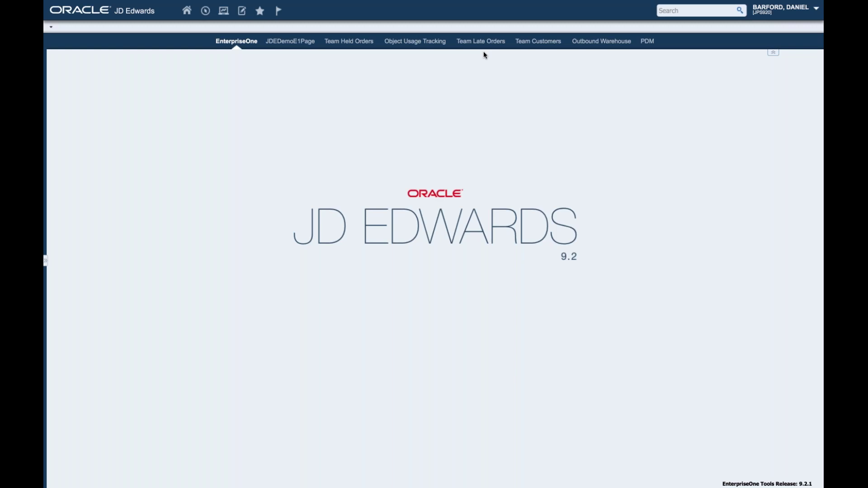
Step: Switch to the Team Customers page in EnterpriseOne
click(538, 41)
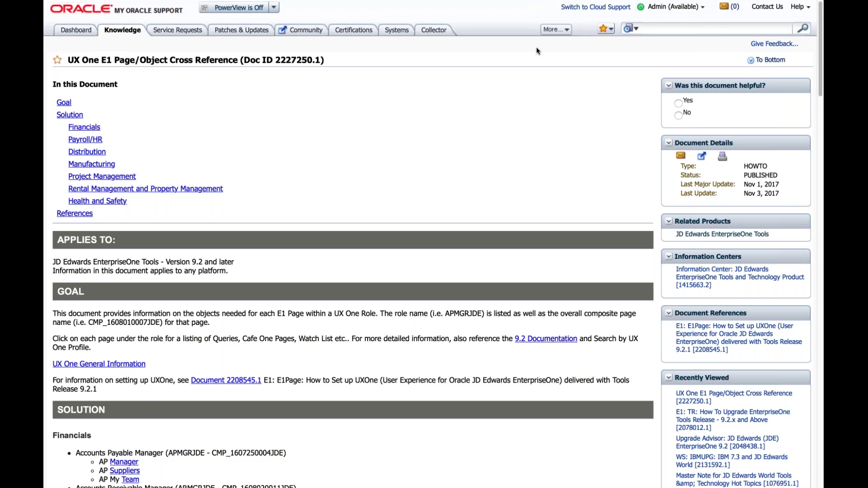
Step: Copy the 'Team Customers' entry listed under Customer Service Manager in the Distribution section
scroll(393, 172, down, 6)
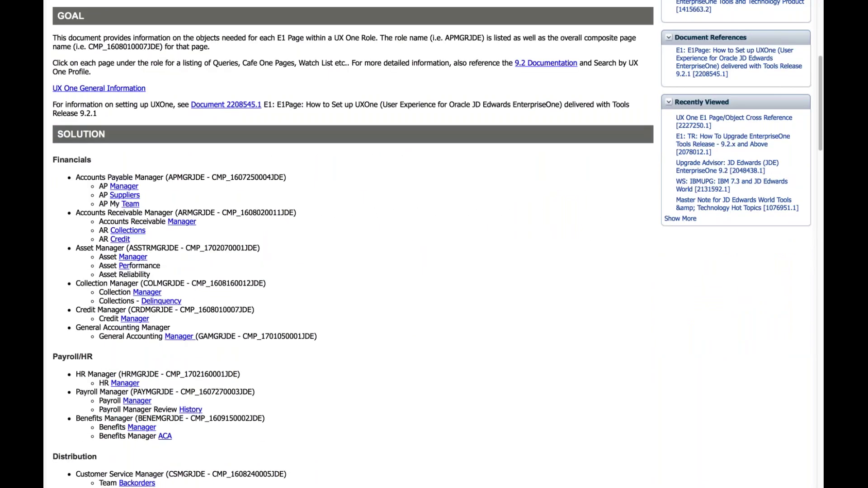
scroll(367, 169, down, 1)
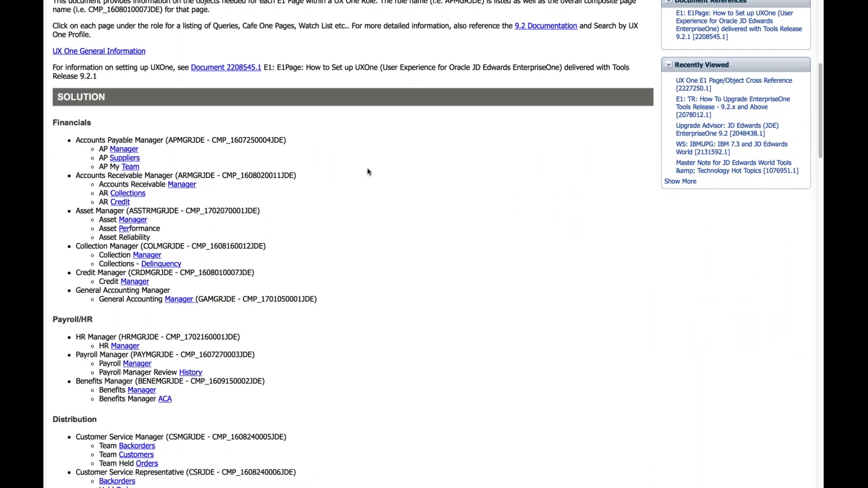
scroll(367, 169, down, 1)
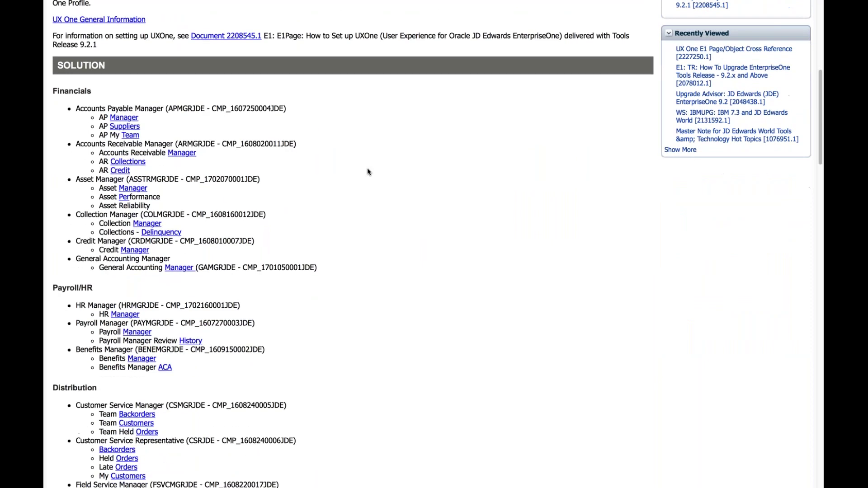
scroll(368, 172, down, 6)
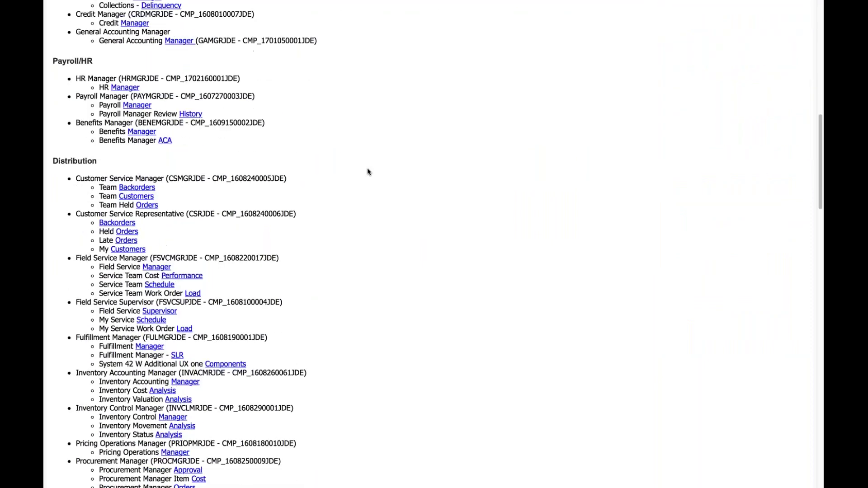
drag(99, 145, 164, 145)
key(super+c)
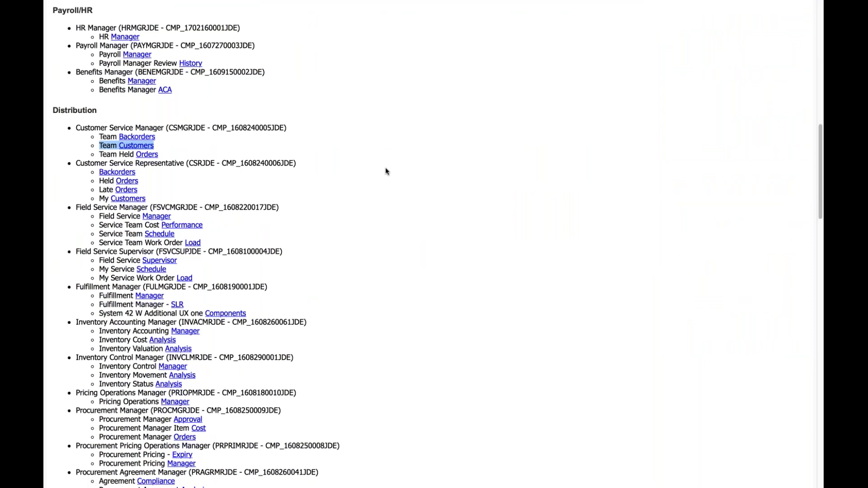
scroll(405, 179, down, 6)
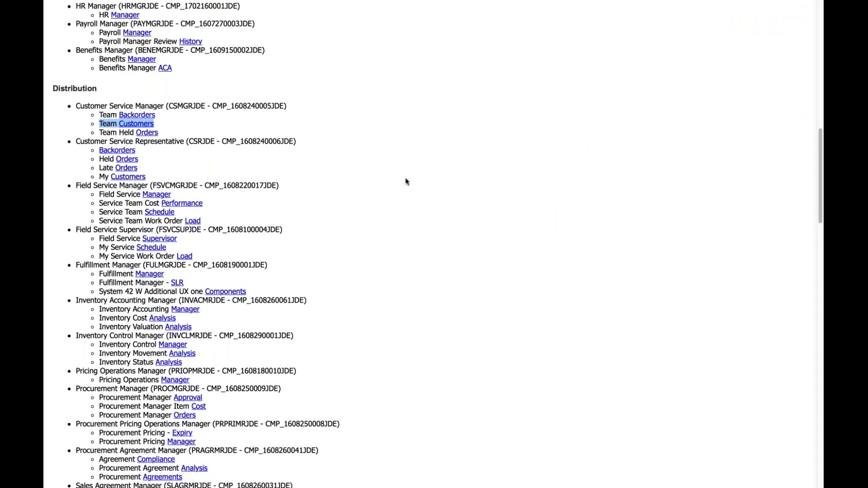
scroll(406, 182, down, 10)
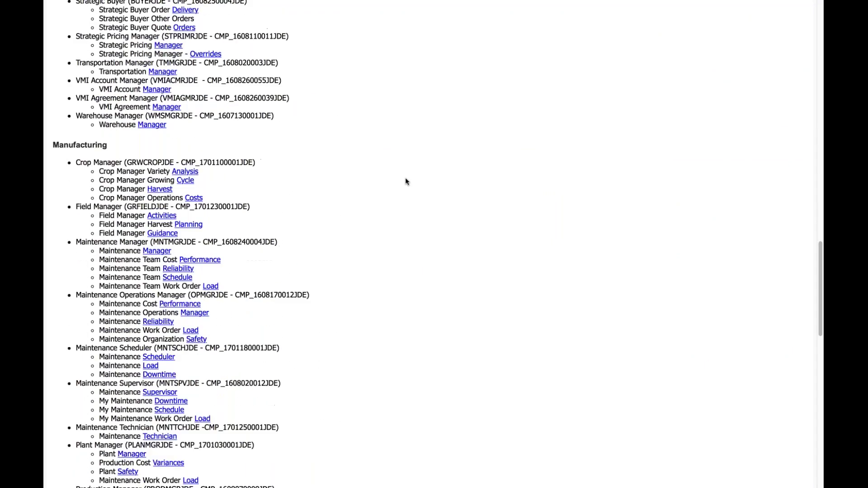
scroll(405, 182, down, 6)
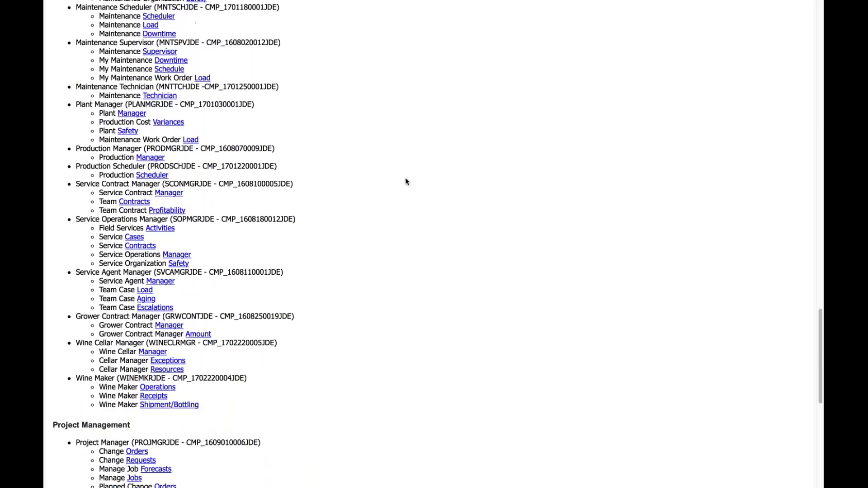
scroll(405, 182, down, 3)
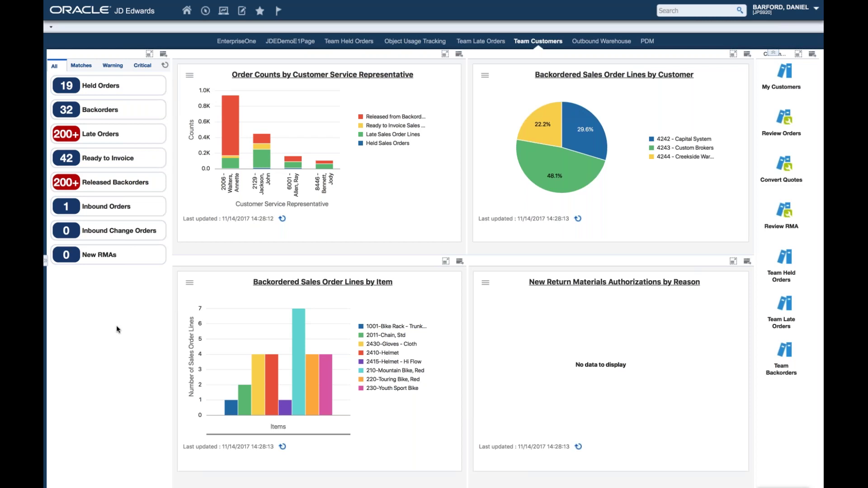
mouse_move(113, 255)
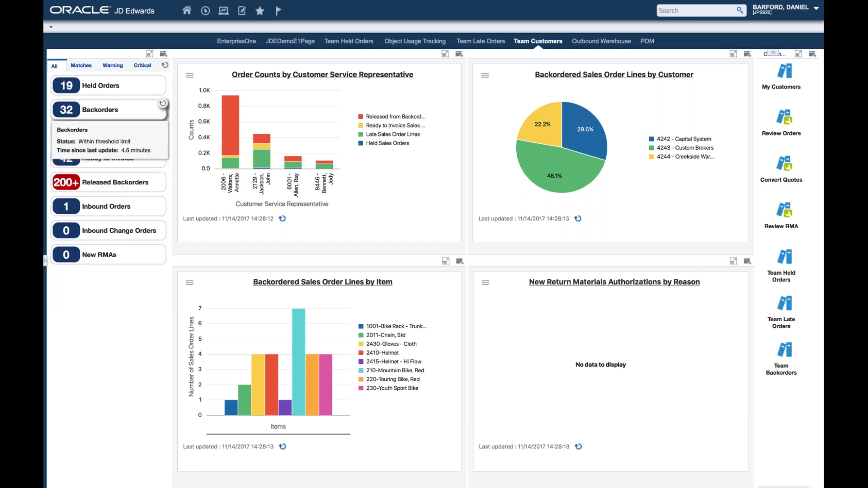
mouse_move(113, 158)
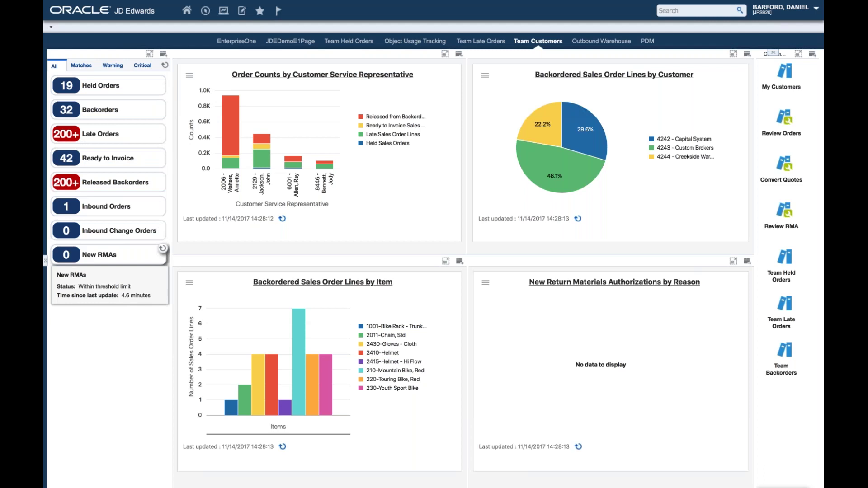
mouse_move(113, 291)
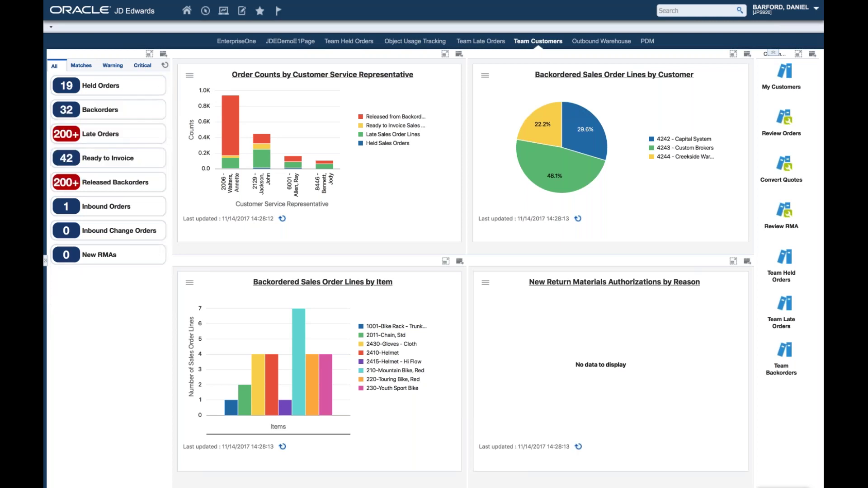
mouse_move(104, 141)
mouse_move(561, 151)
click(733, 53)
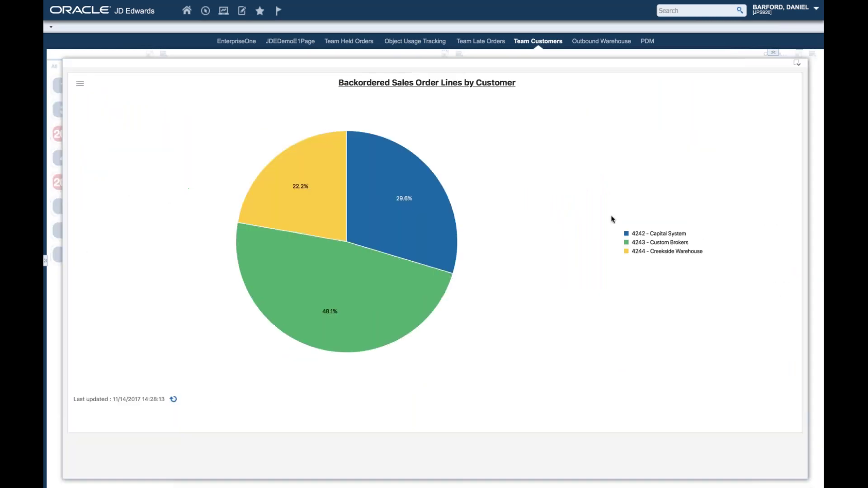
click(421, 298)
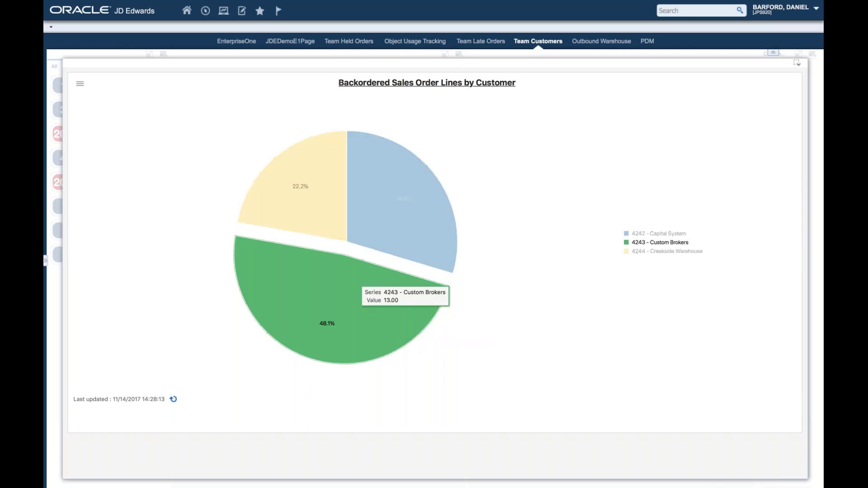
click(300, 196)
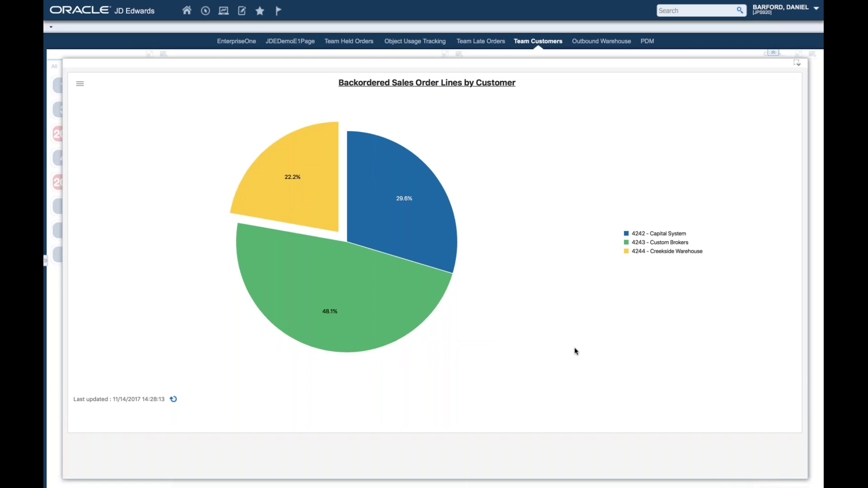
click(667, 234)
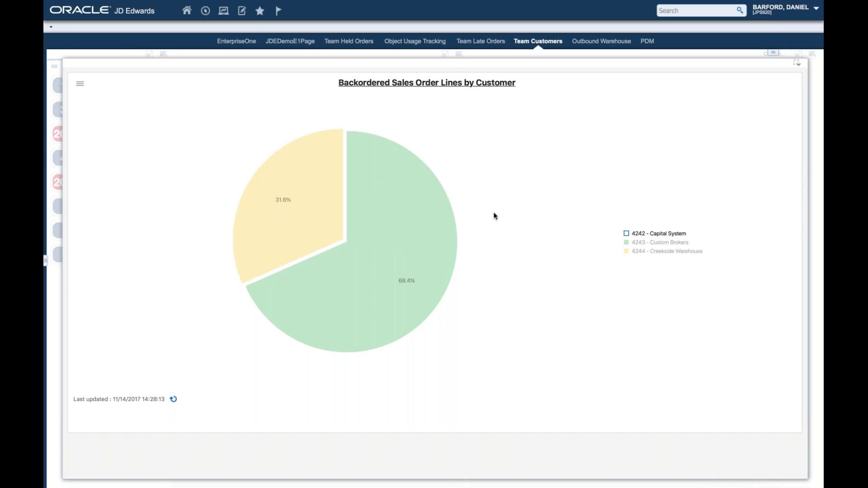
click(797, 64)
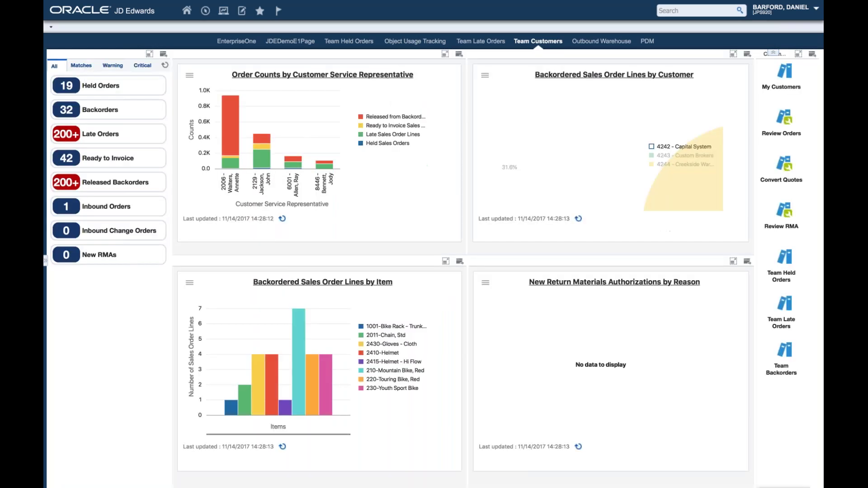
click(692, 139)
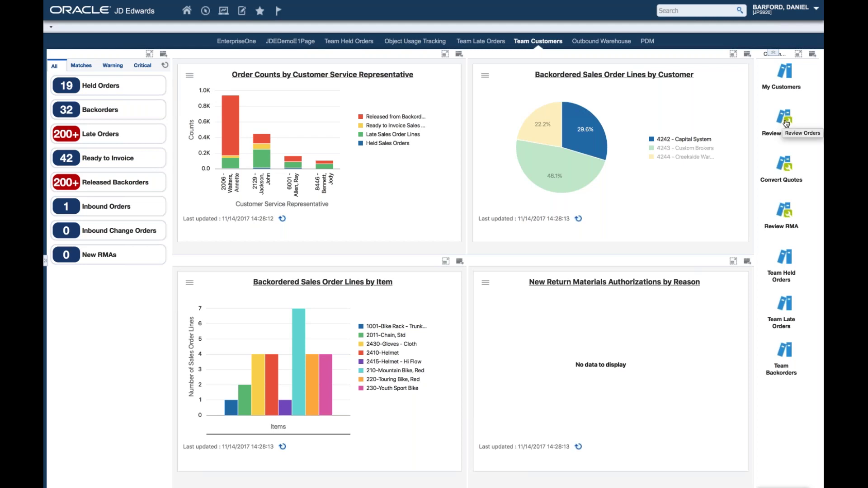
click(787, 123)
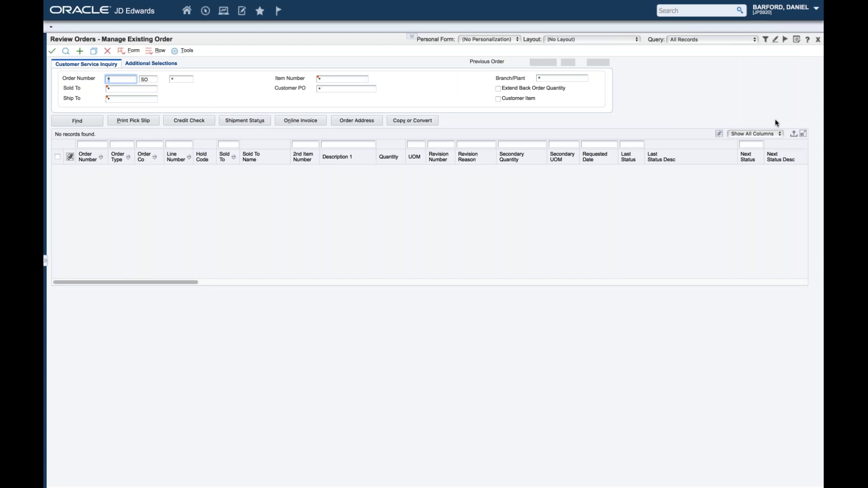
click(412, 40)
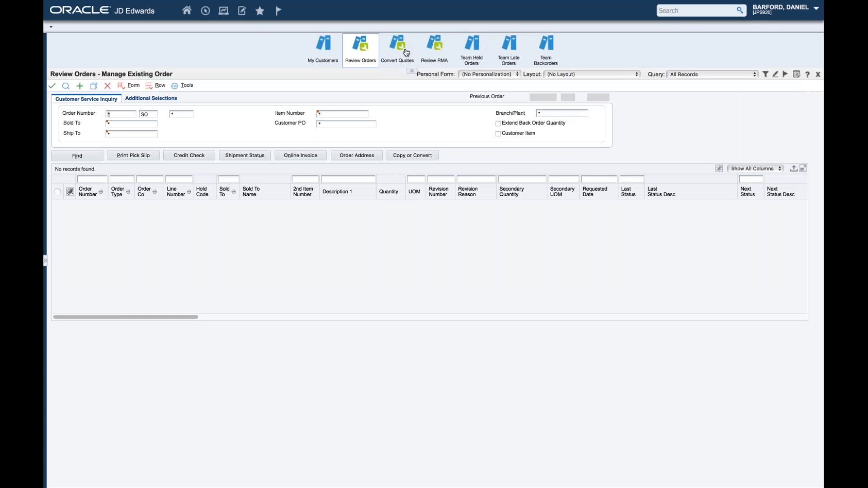
click(412, 73)
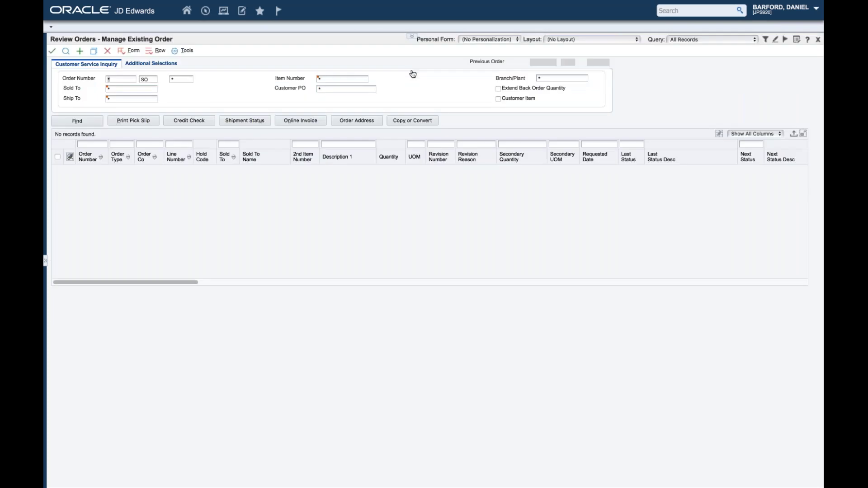
click(412, 36)
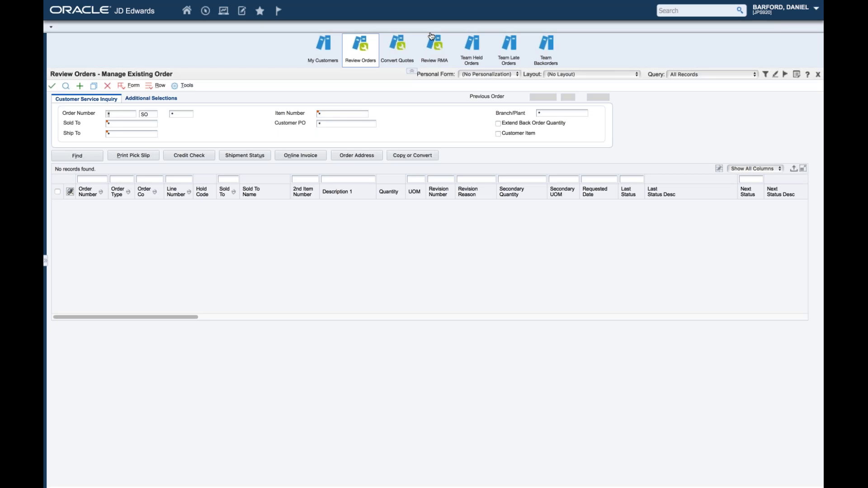
click(817, 75)
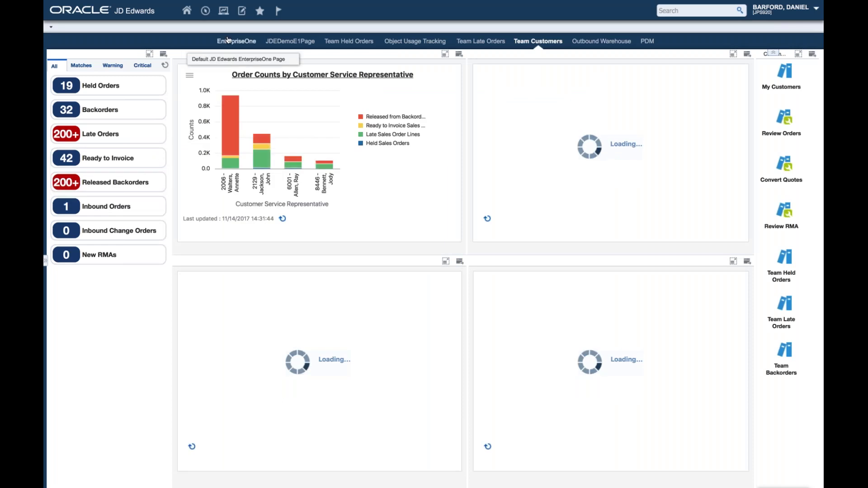
Step: Switch to the EnterpriseOne landing page and open the Watchlists flag menu
mouse_move(228, 1)
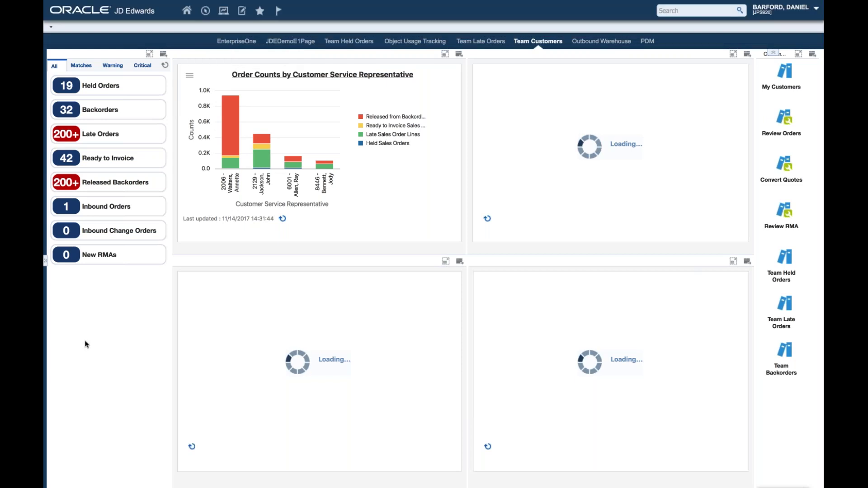
click(230, 42)
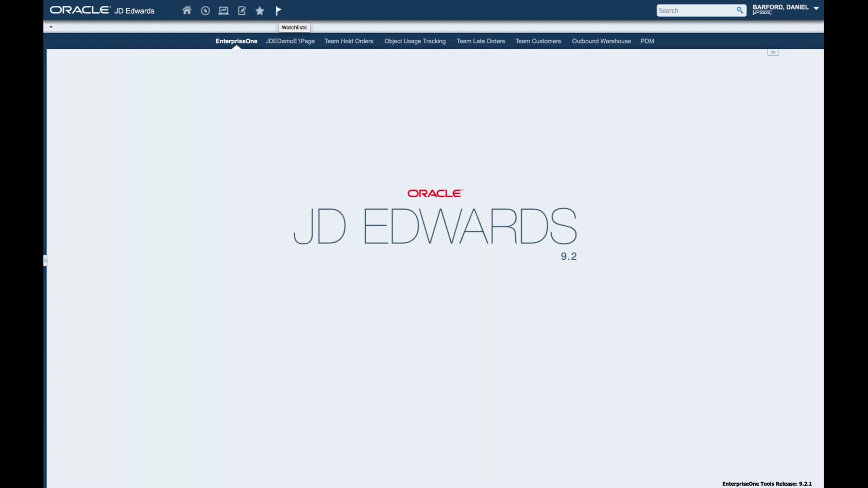
click(279, 10)
Step: Launch Purchase Orders from favorites, apply the Upcoming Inbound Receipts query, and open its definition
click(259, 10)
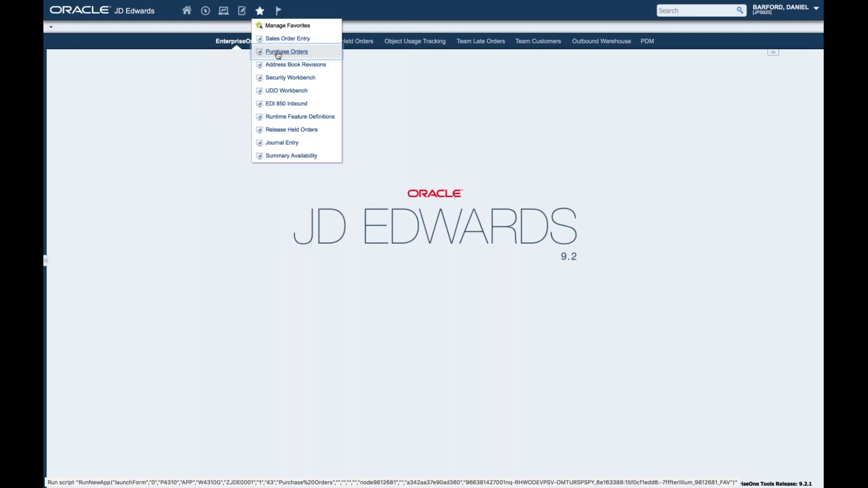
click(286, 52)
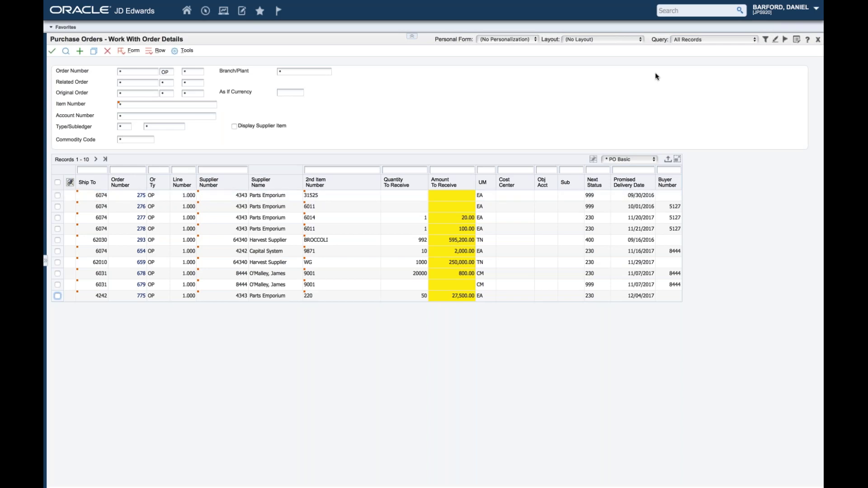
click(710, 39)
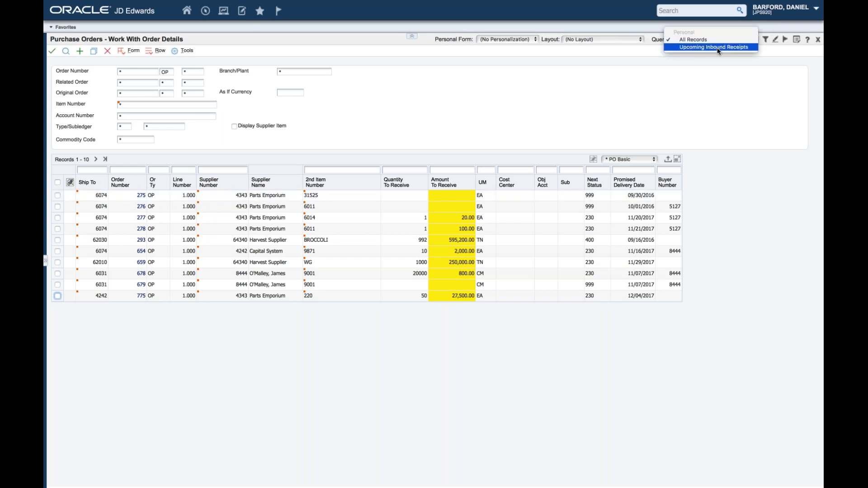
click(718, 47)
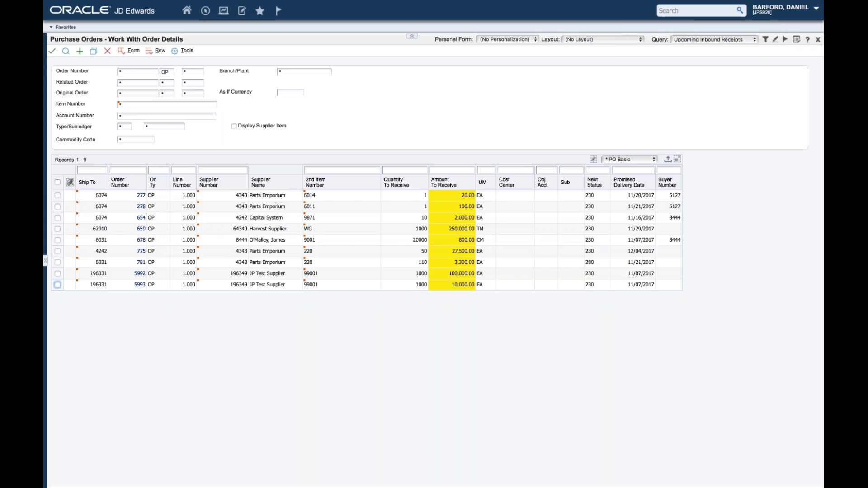
click(766, 39)
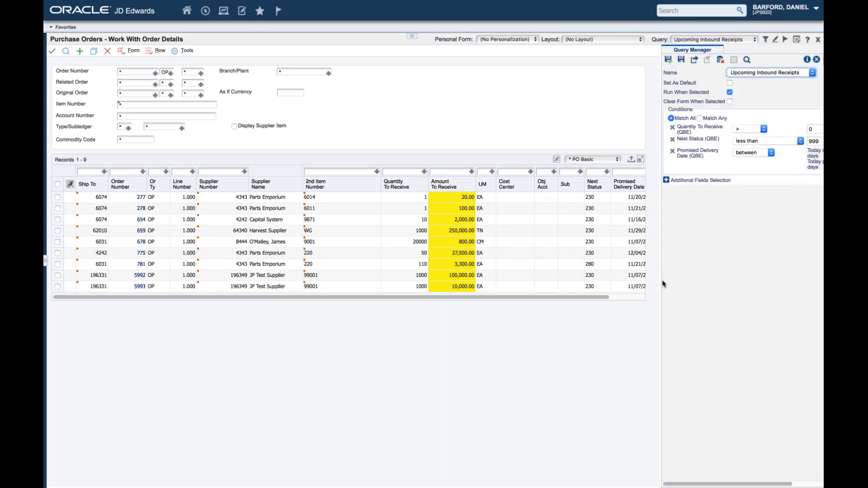
drag(660, 281, 572, 280)
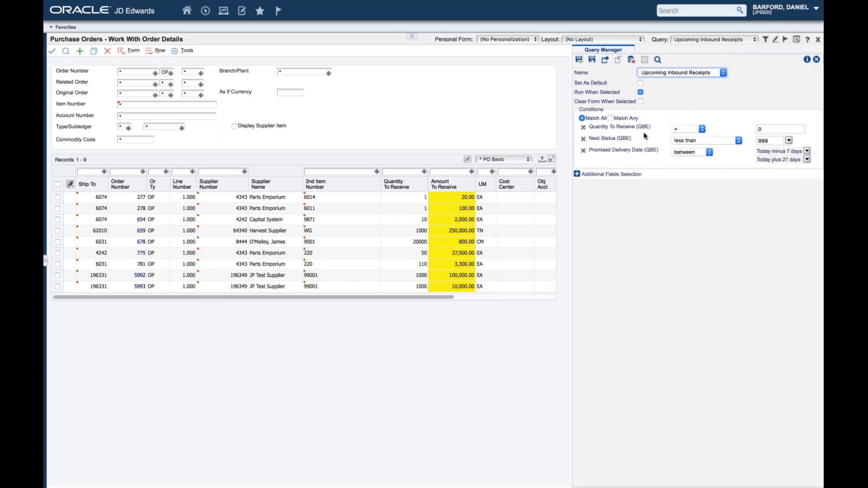
key(ctrl+plus)
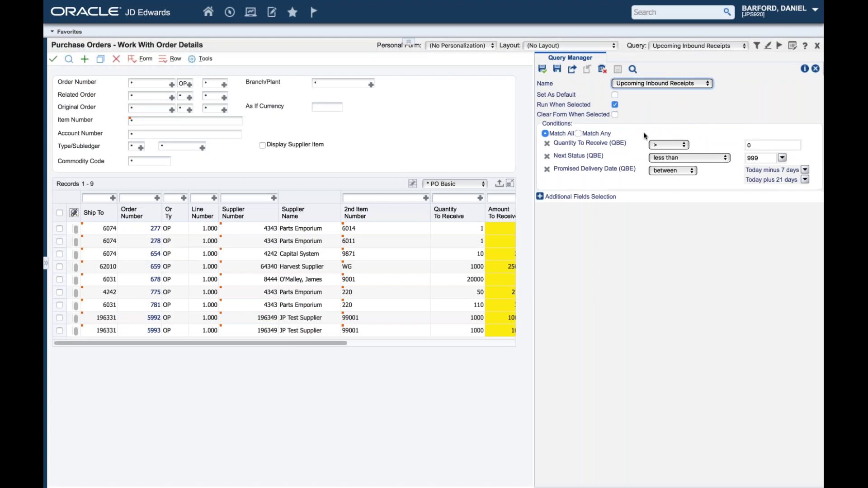
key(ctrl+plus)
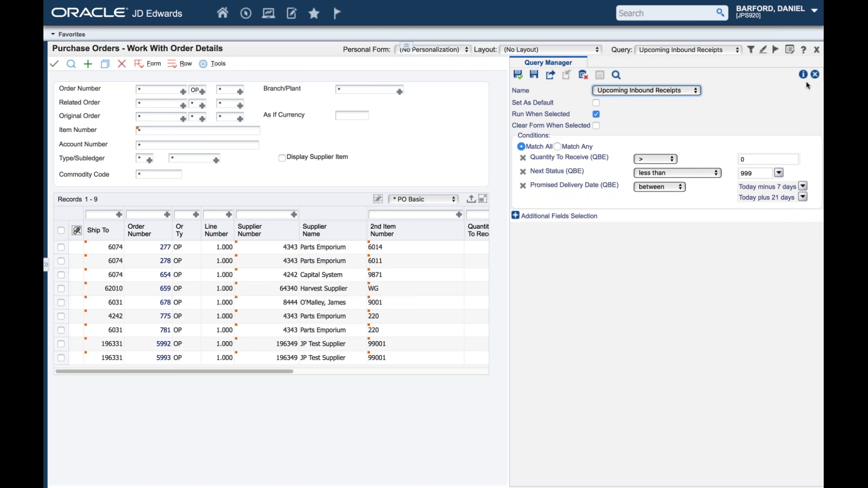
click(814, 74)
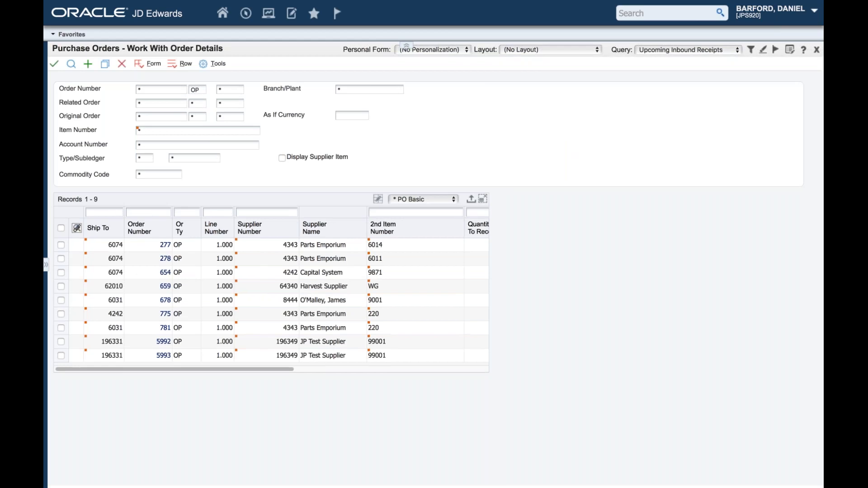
key(ctrl+minus)
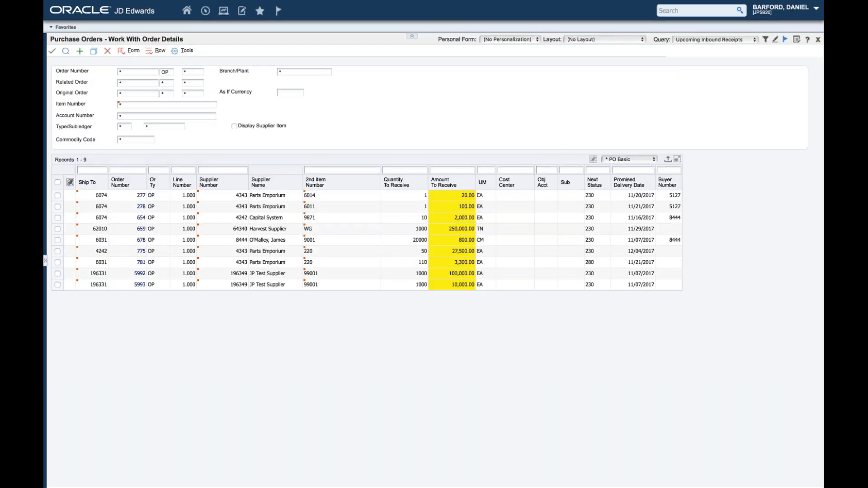
Step: Create the 'Upcoming Inbound Receipts' watchlist with warning threshold 5 and critical threshold 8
click(785, 39)
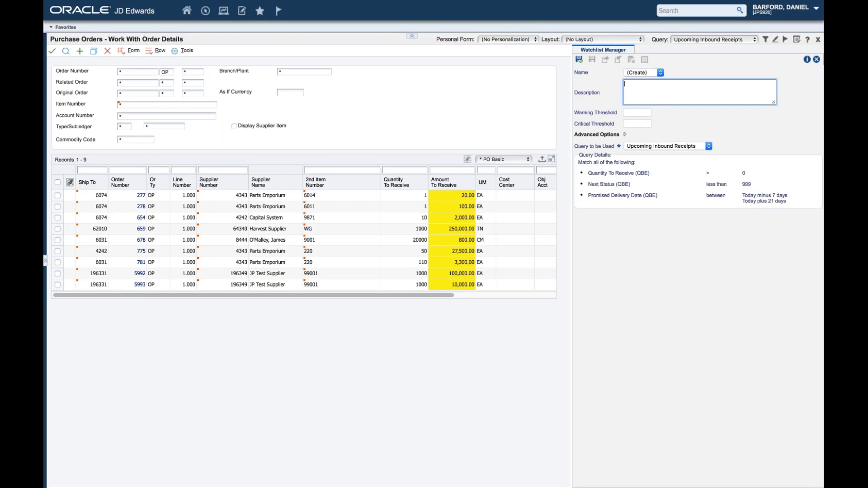
click(631, 113)
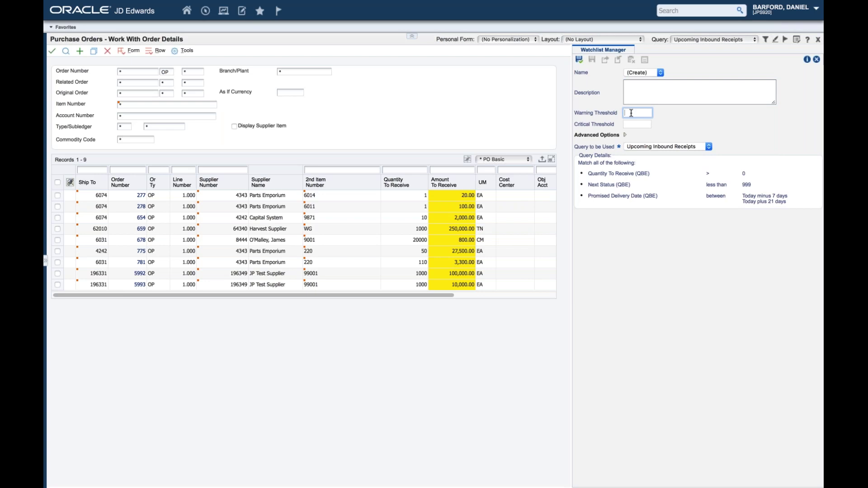
text(5)
key(Tab)
text(8)
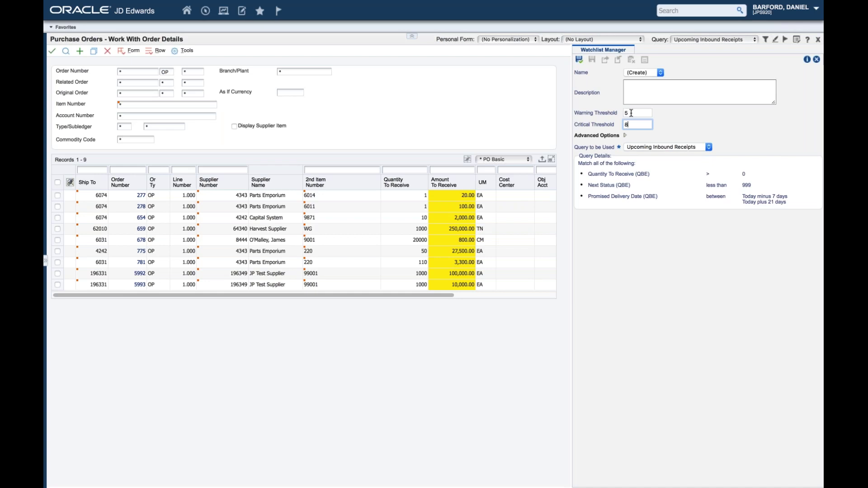
key(Return)
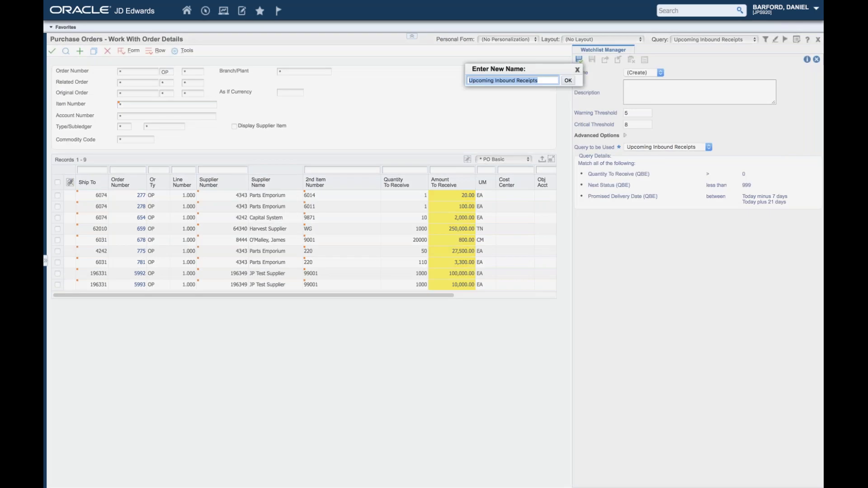
click(569, 81)
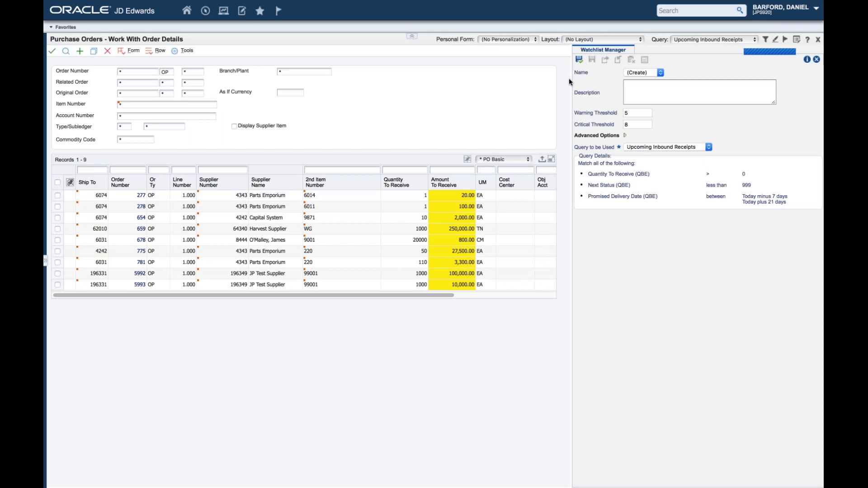
click(816, 60)
Step: Review the watchlist counts, then go back to the EnterpriseOne home page
click(279, 10)
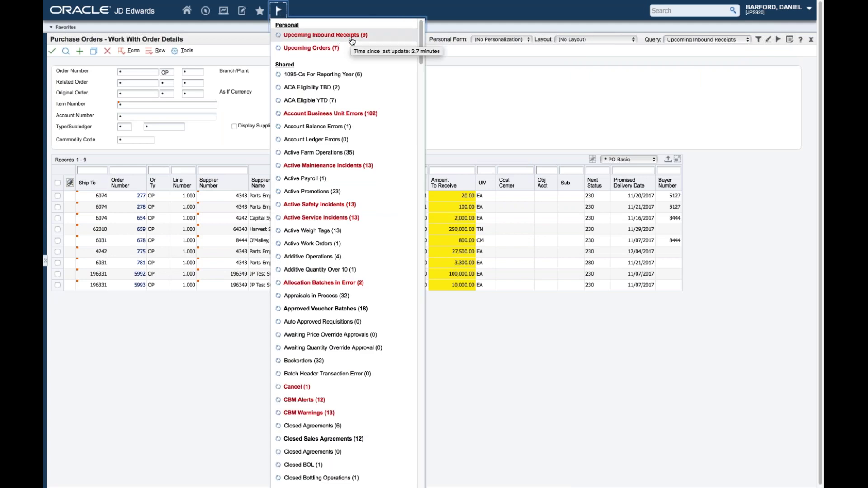
click(509, 124)
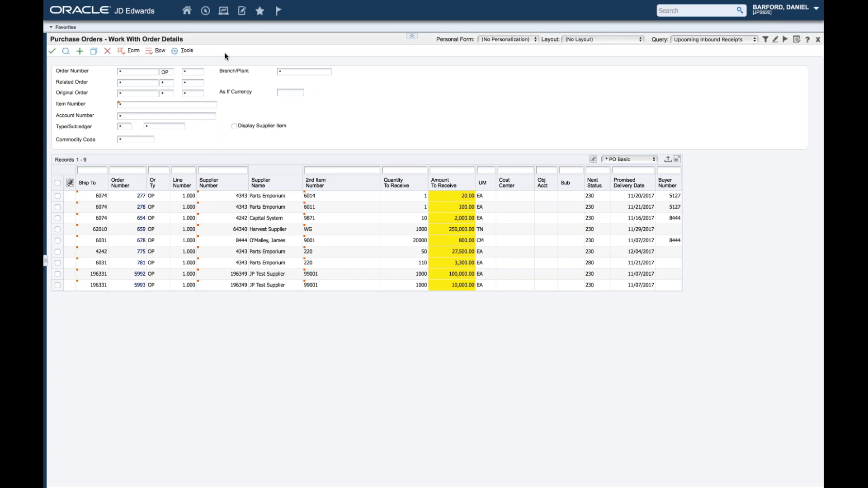
click(187, 10)
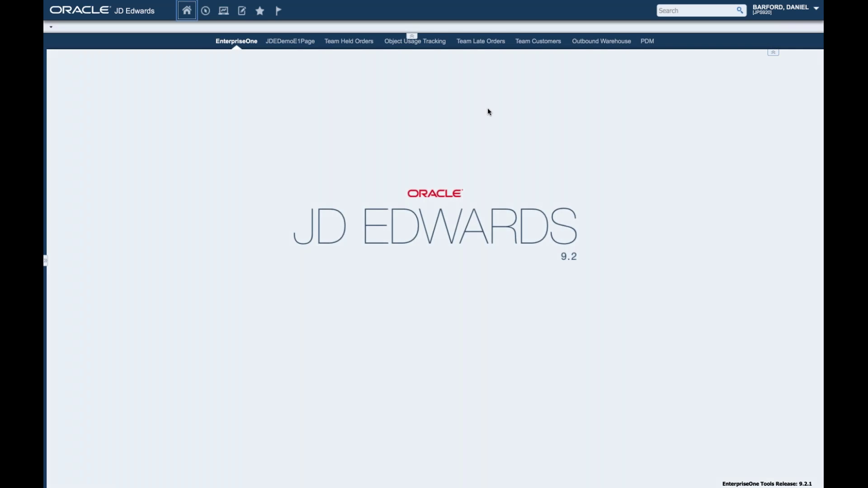
Step: From the PDM page, open the Items tile to browse the Item Master
click(647, 41)
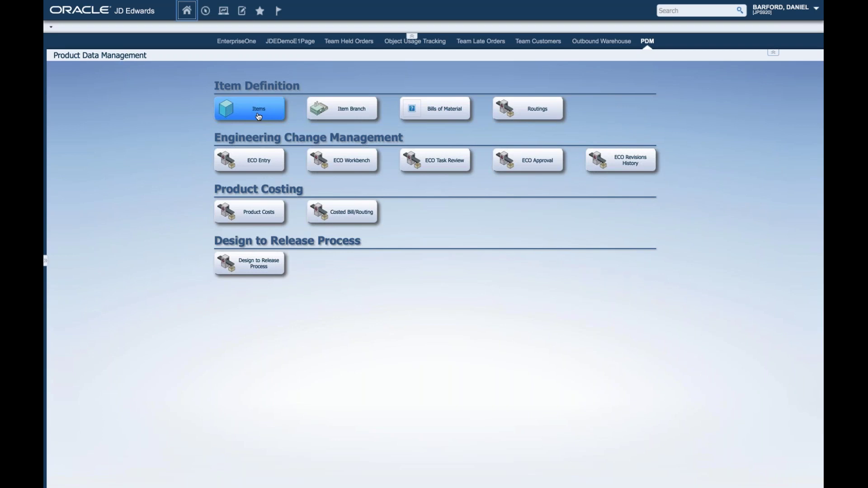
click(258, 113)
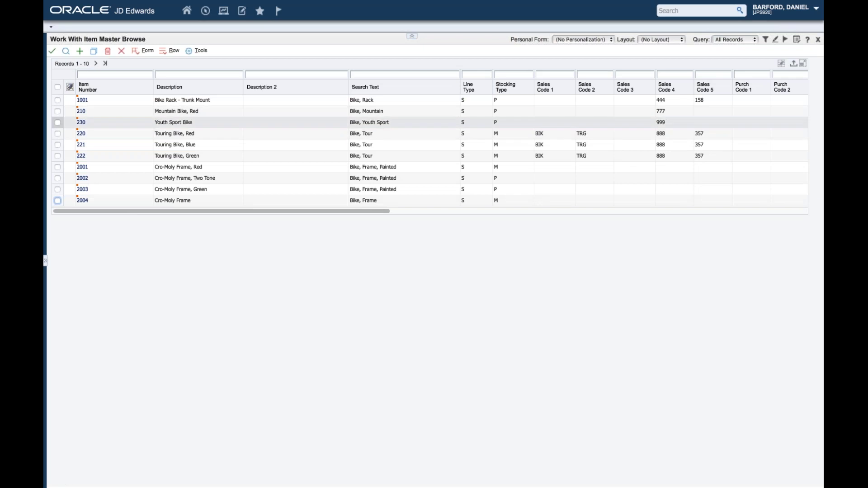
Step: Open item 210 (Mountain Bike, Red) and start designing a personal form for it
click(82, 113)
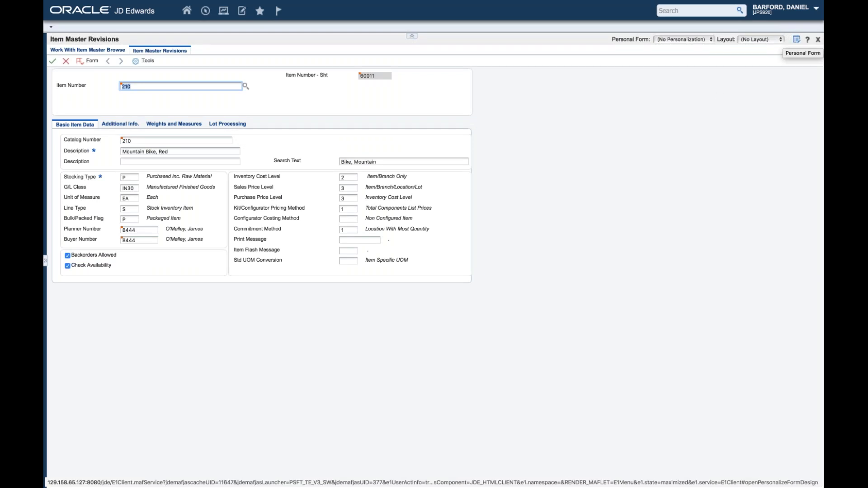
click(797, 40)
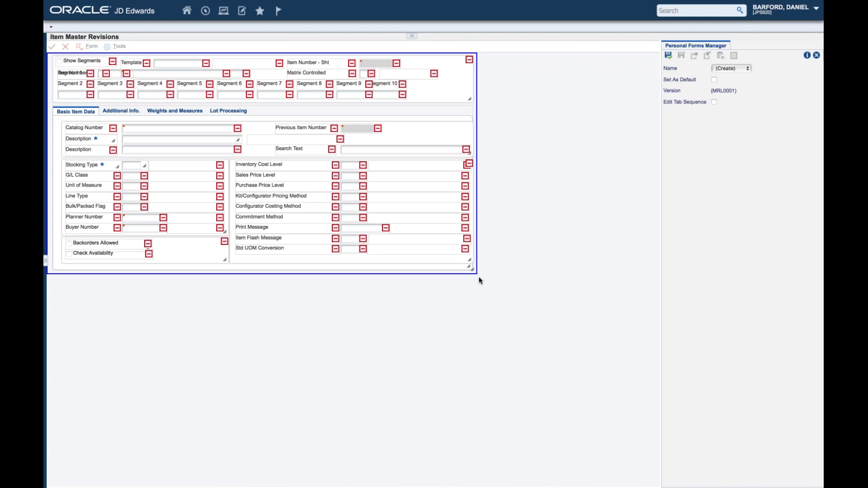
Step: Enlarge the form frame, hide the Additional Info. tab, and place the Item Price Group box in Basic Item Data
drag(471, 269, 472, 272)
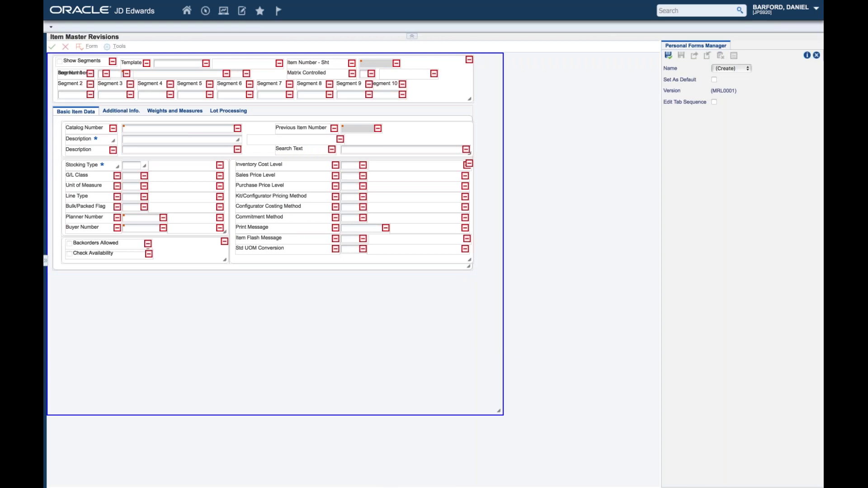
drag(470, 268, 482, 337)
click(118, 112)
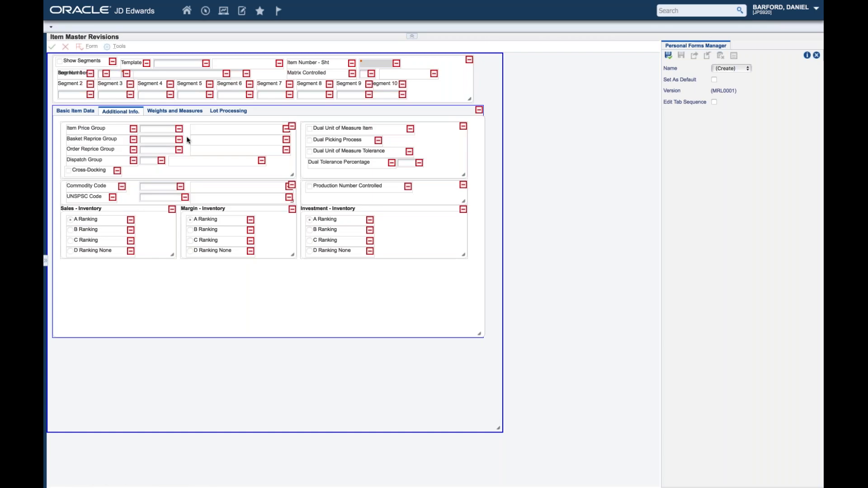
click(189, 141)
drag(185, 150, 213, 369)
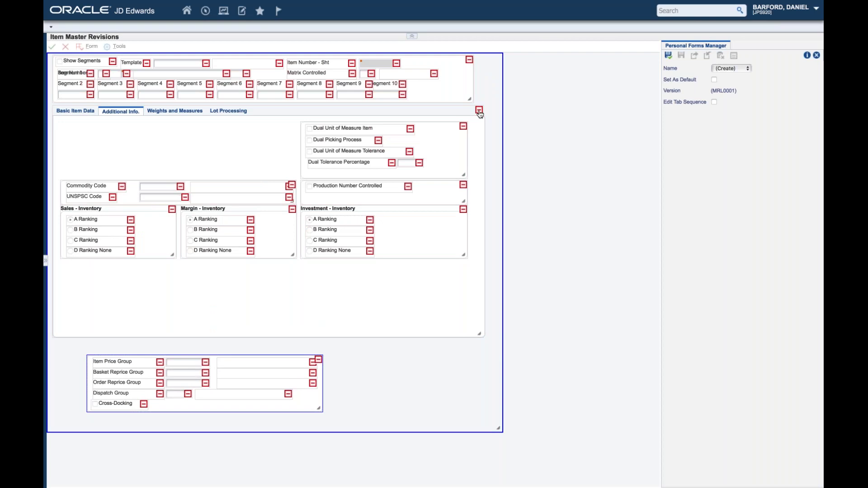
click(478, 110)
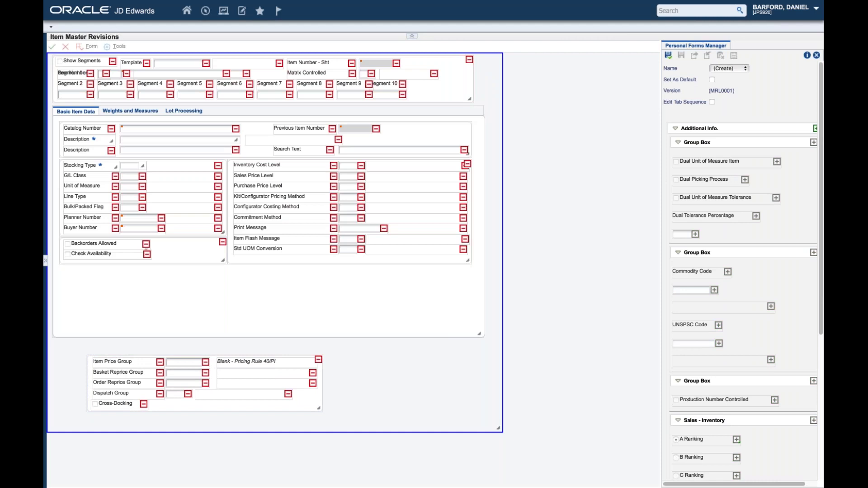
click(192, 112)
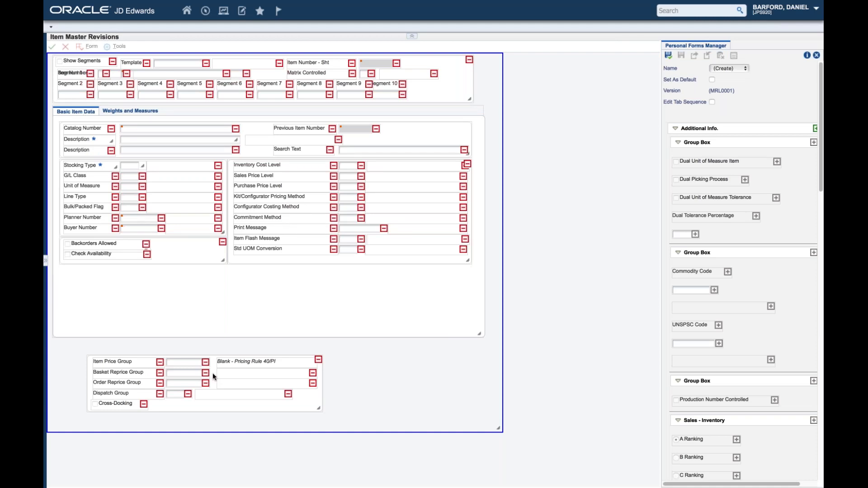
drag(211, 371, 183, 283)
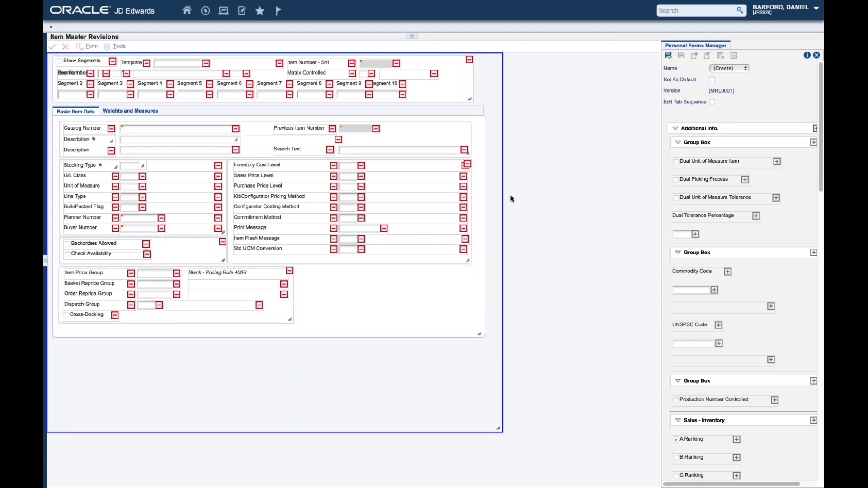
Step: Save the personal form as 'Item Simple Form' and exit the Personal Forms Manager
click(668, 55)
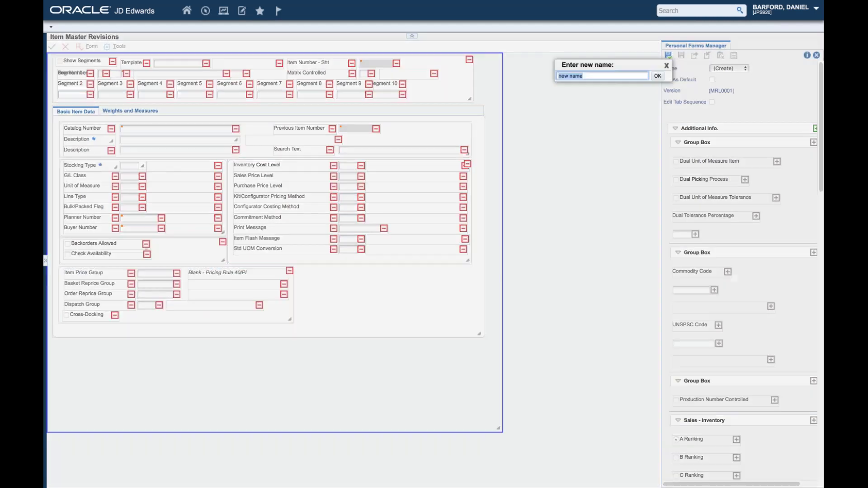
text(Item Simple Form)
click(657, 76)
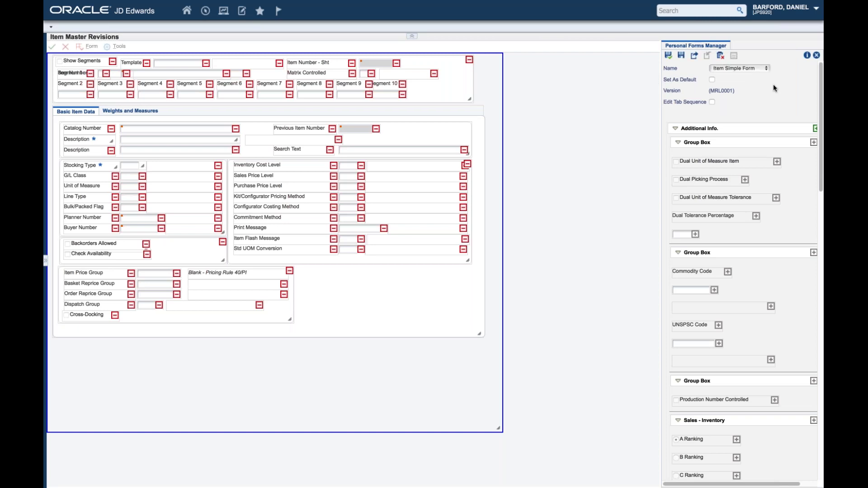
click(817, 55)
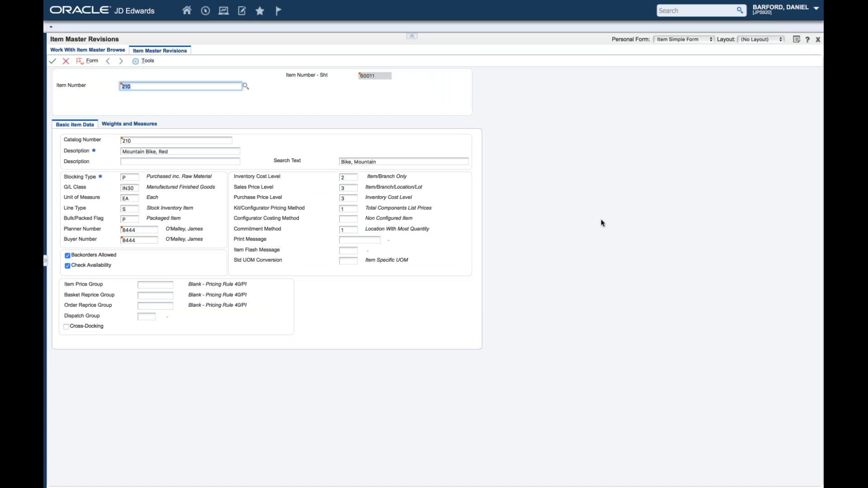
Step: View item 210 with no personalization, then with Item Simple Form, and close its revisions
click(678, 42)
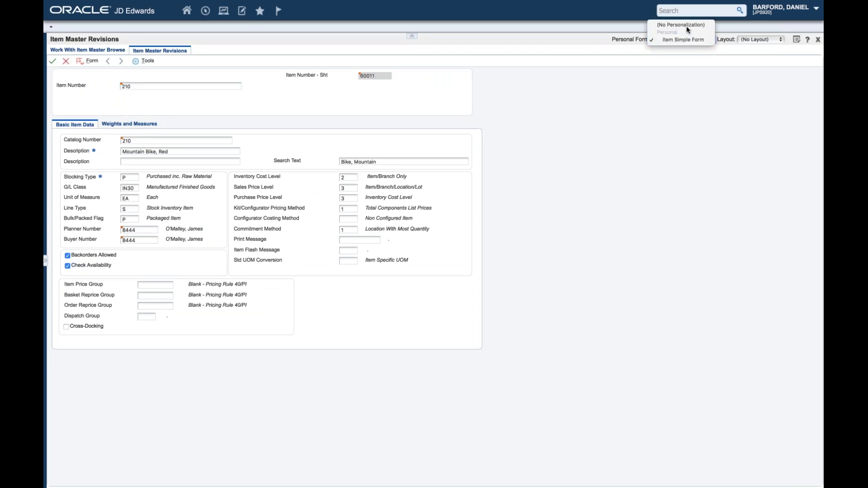
click(689, 25)
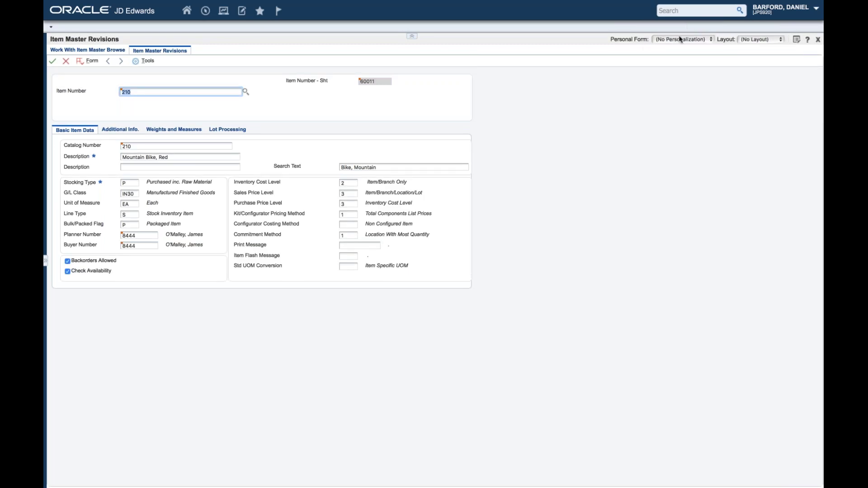
click(679, 39)
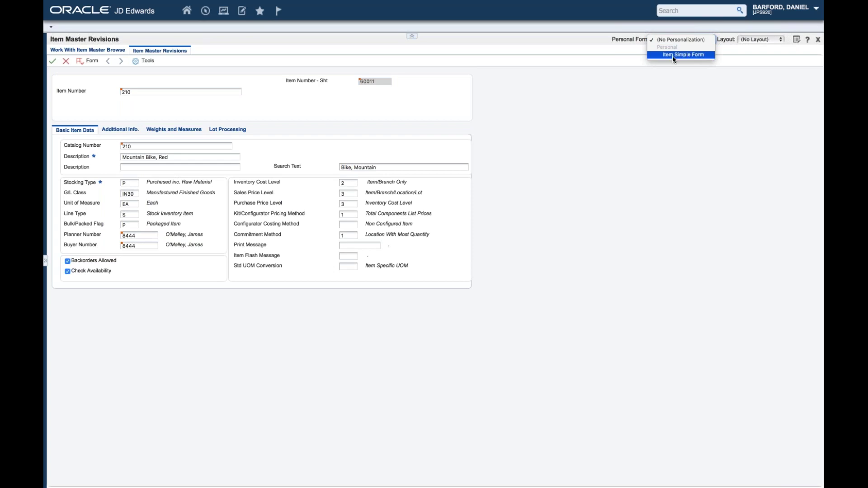
click(671, 55)
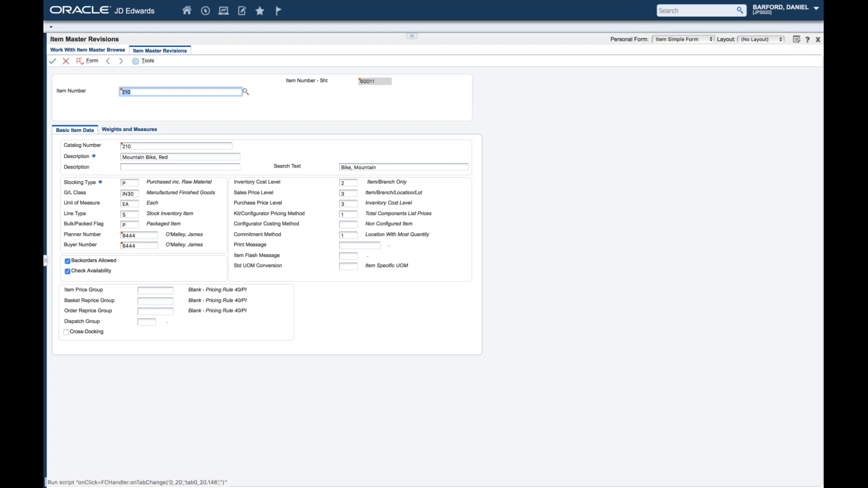
click(65, 61)
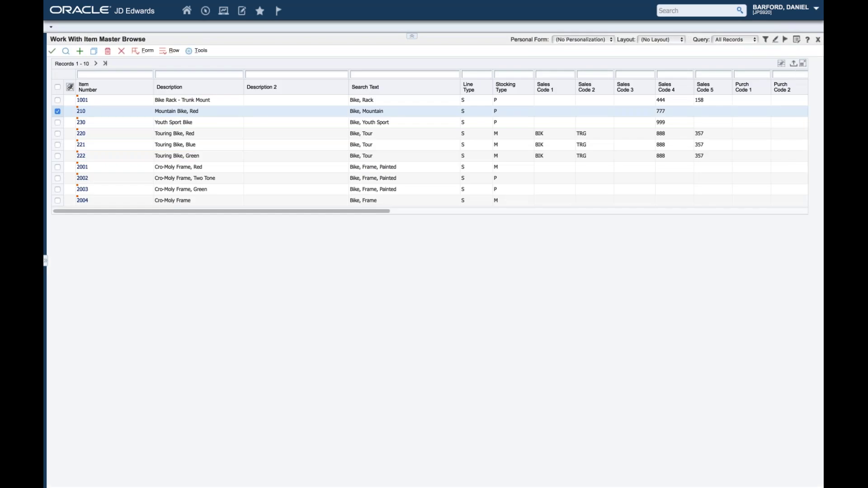
Step: Close the Item Master browse, switch to the EnterpriseOne home tab and open the Navigator
click(121, 50)
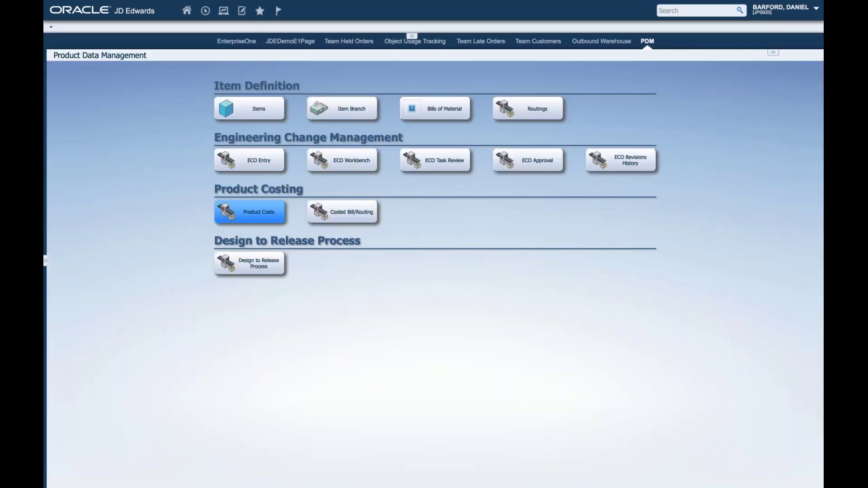
click(236, 45)
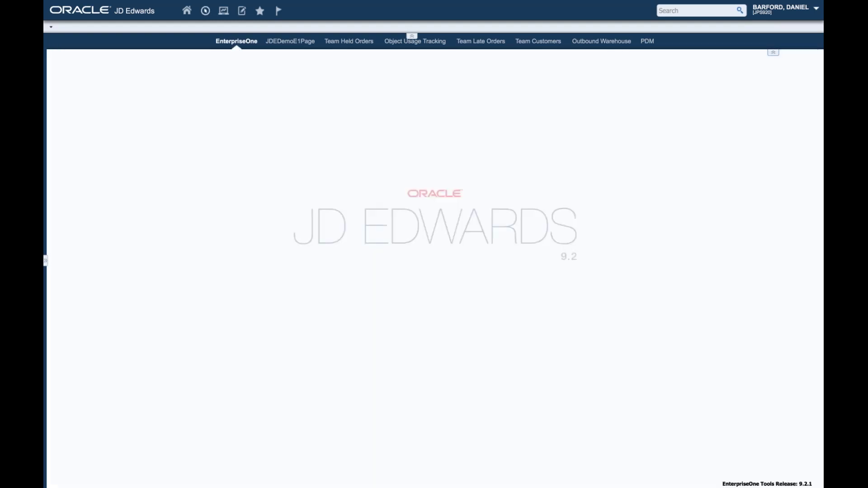
click(205, 11)
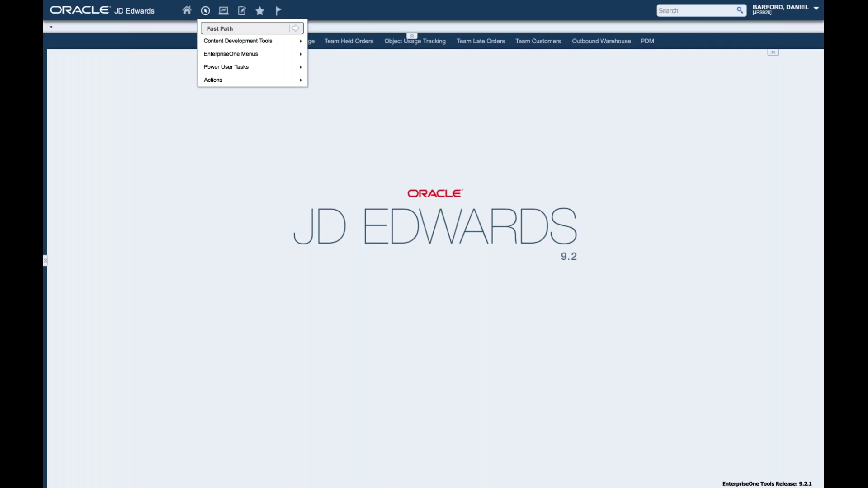
Step: Fast Path search 'Summary Av' and open the first Summary Availability – Work With Item Availability result
text(Summary Av)
key(Return)
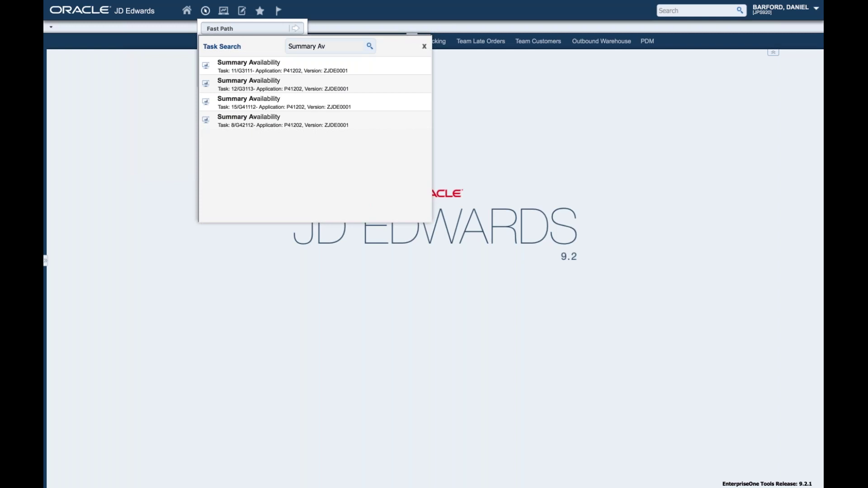
click(270, 68)
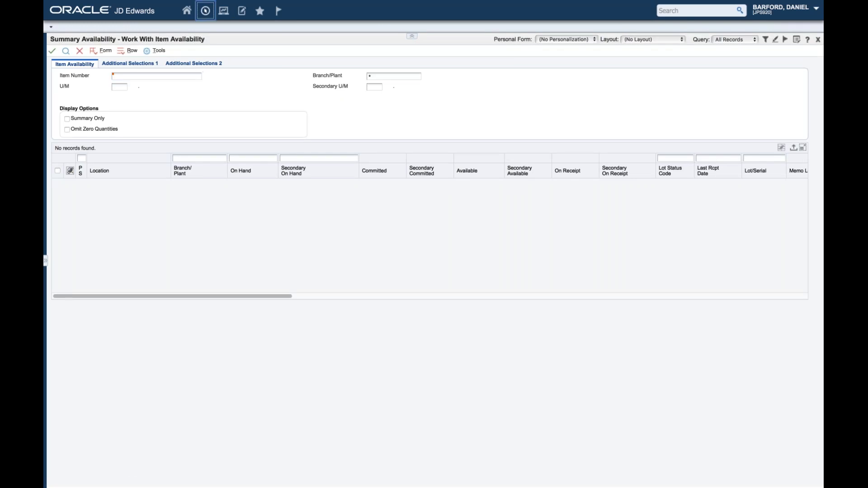
Step: Go to Inventory Management > Daily Processing > Inventory Master/Transactions and launch Item Master
click(205, 10)
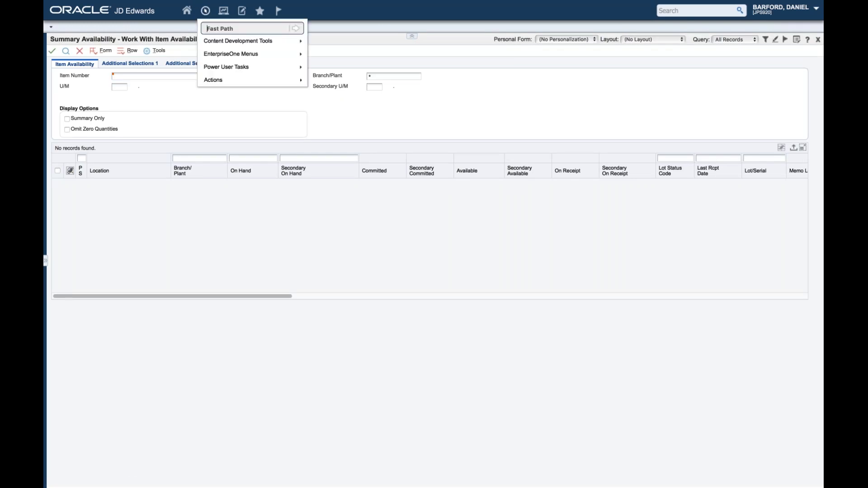
text(Inventory Management)
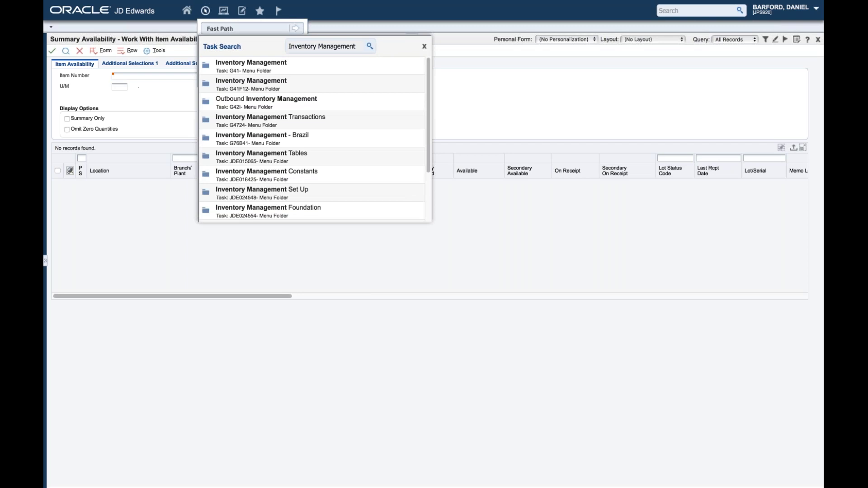
click(254, 63)
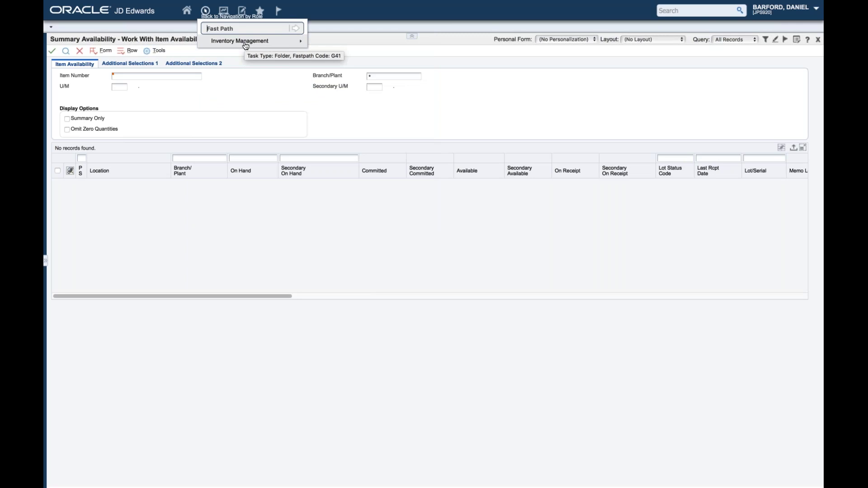
click(245, 45)
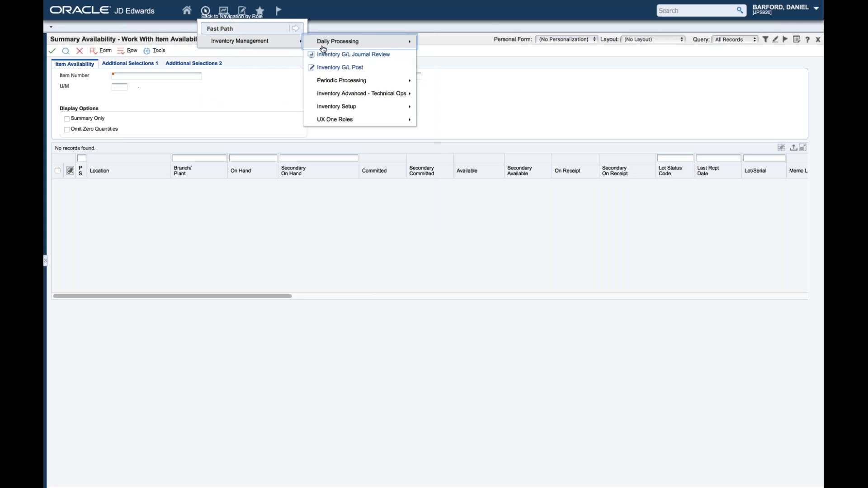
click(386, 43)
click(459, 42)
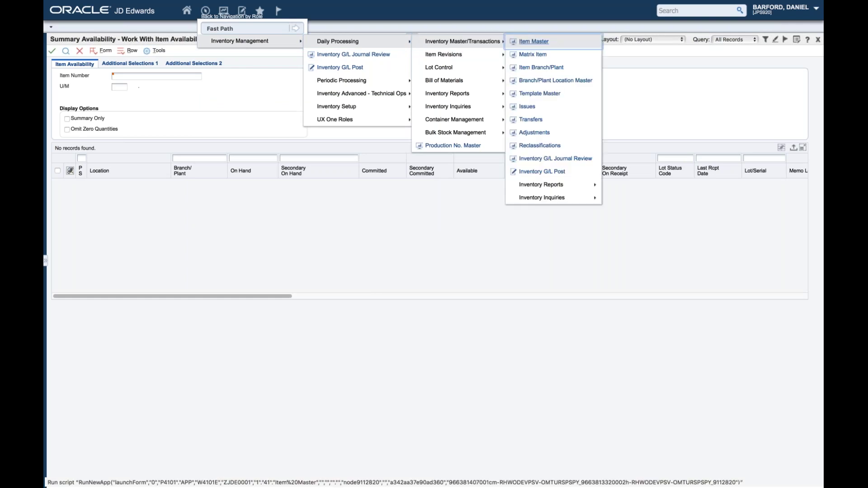
click(533, 42)
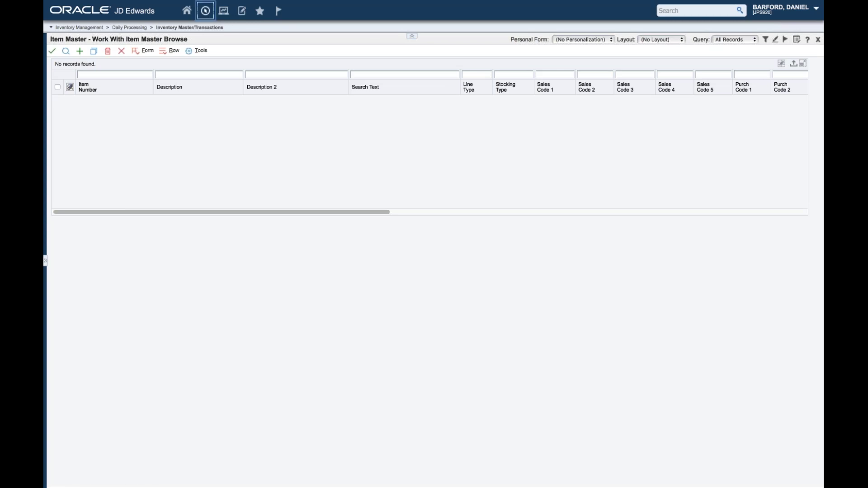
Step: Return from the empty Item Master browse to the home page via the Home icon
click(205, 10)
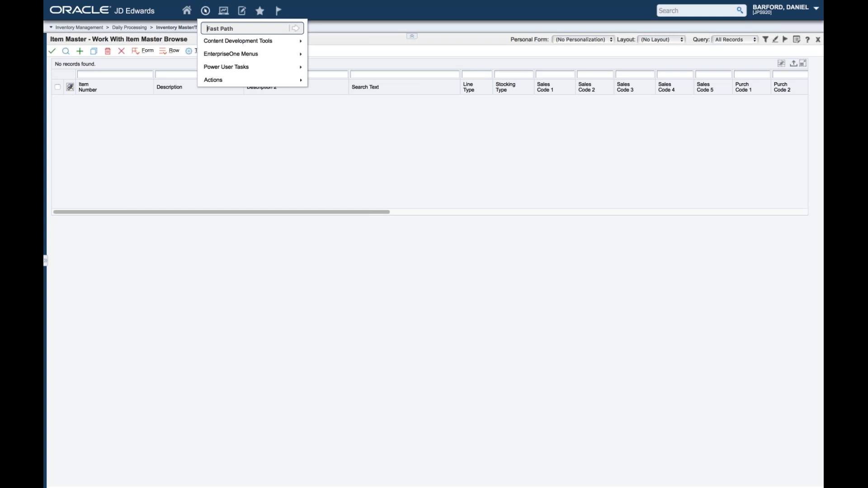
click(187, 11)
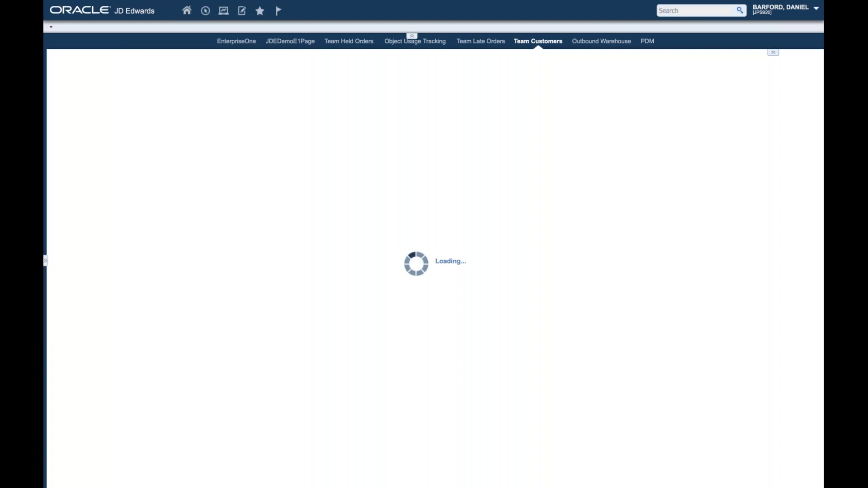
Step: Search '2001 red' under Item Use and show Related Information for item 2001, Cro-Moly Frame, Red
click(678, 10)
text(2001)
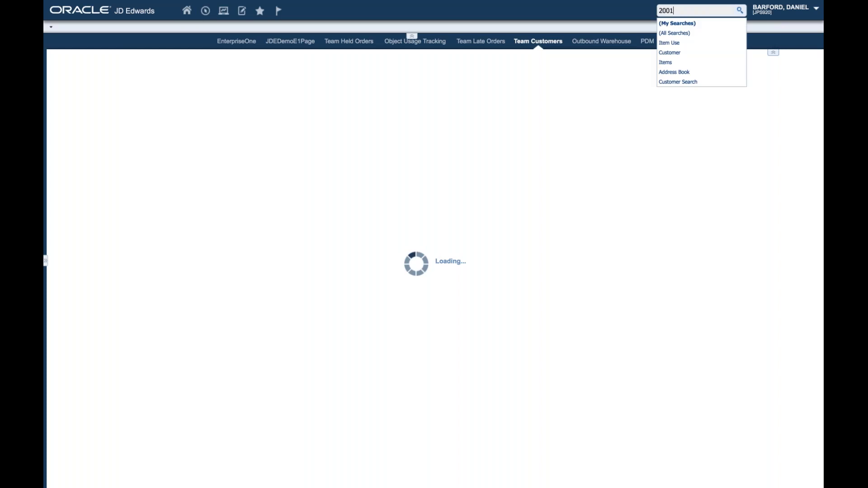
text( red)
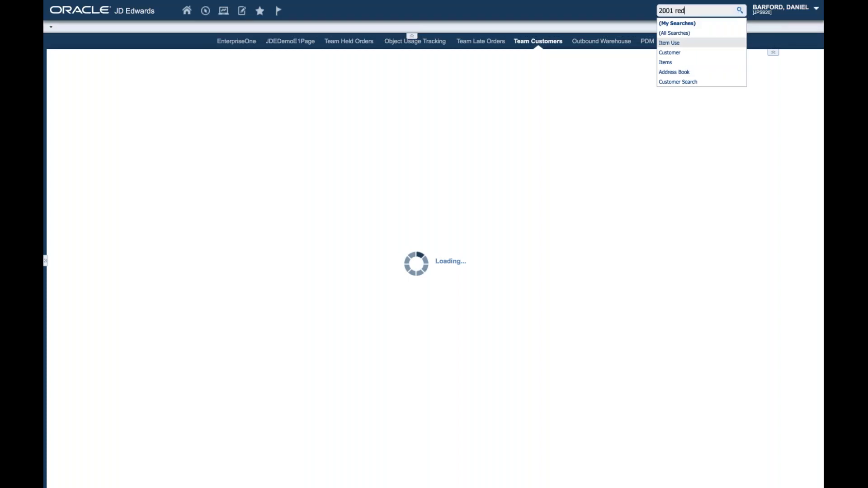
click(677, 44)
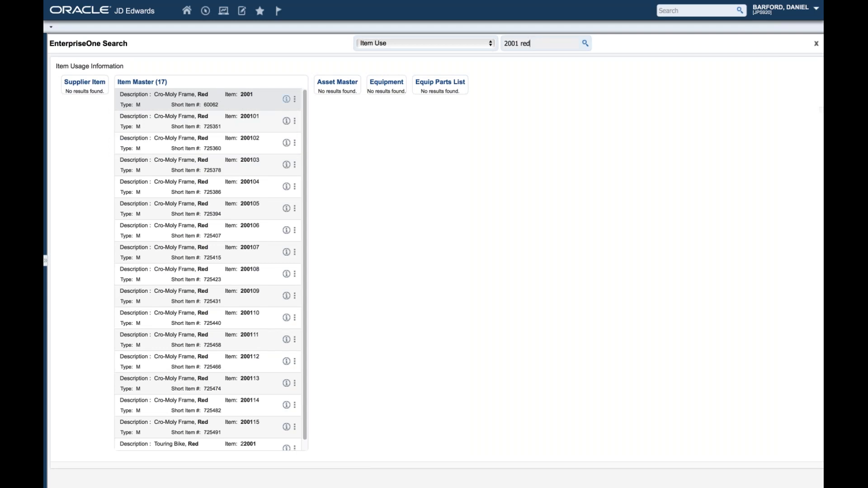
click(286, 98)
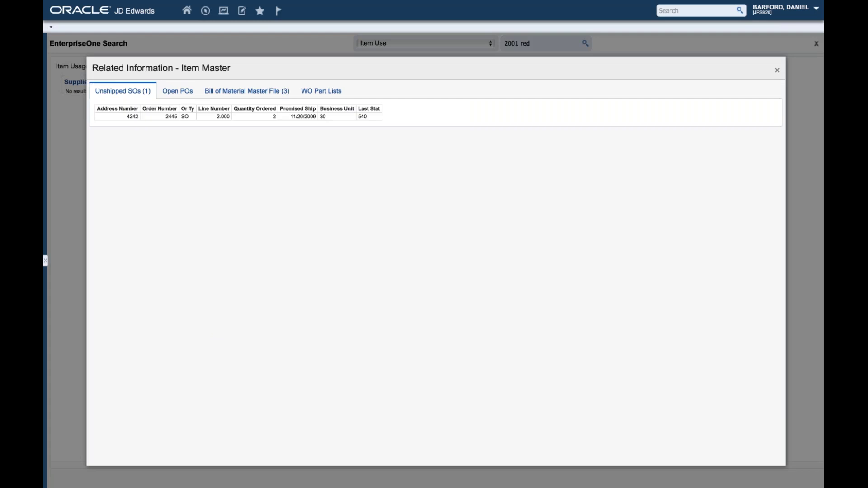
Step: Check item 2001's Open POs, Bill of Material and WO Part Lists tabs, then close Related Information
click(178, 93)
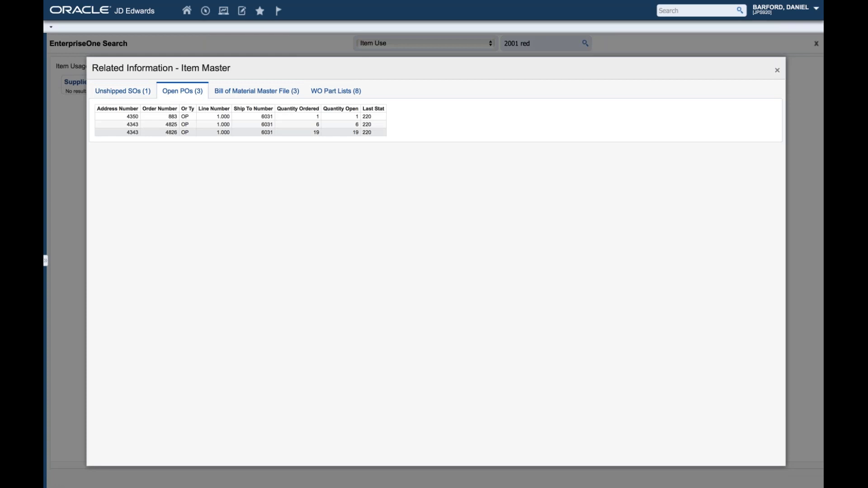
click(257, 91)
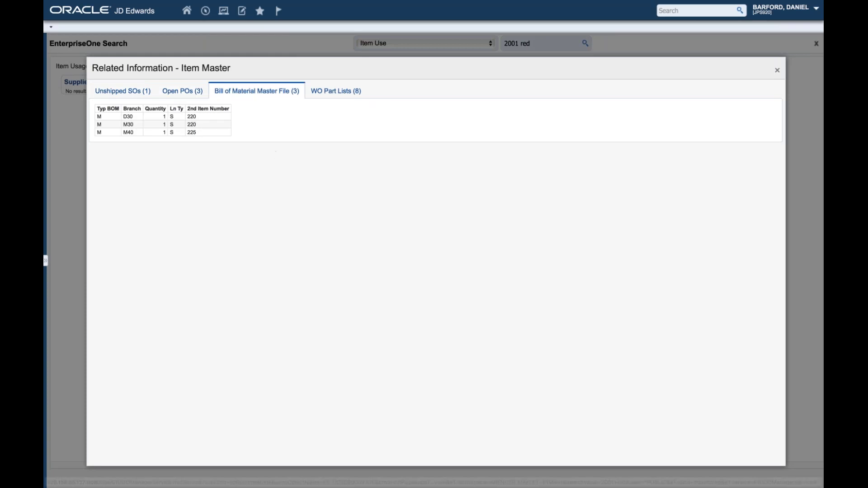
click(328, 92)
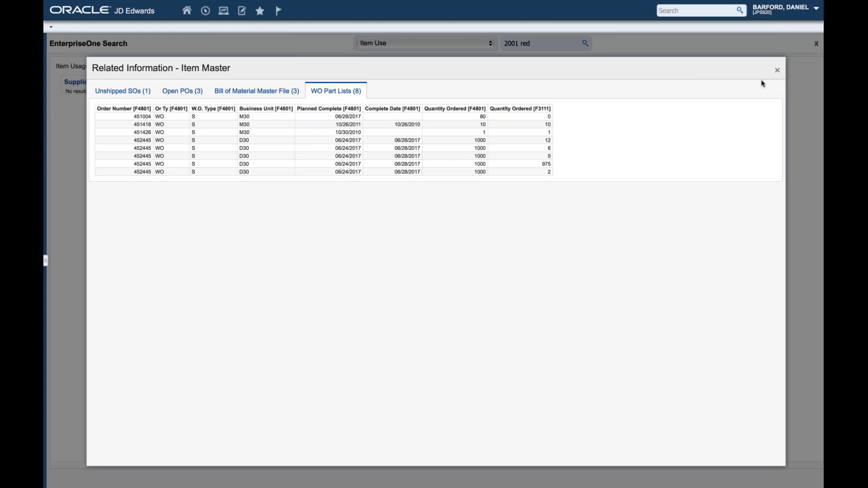
click(777, 70)
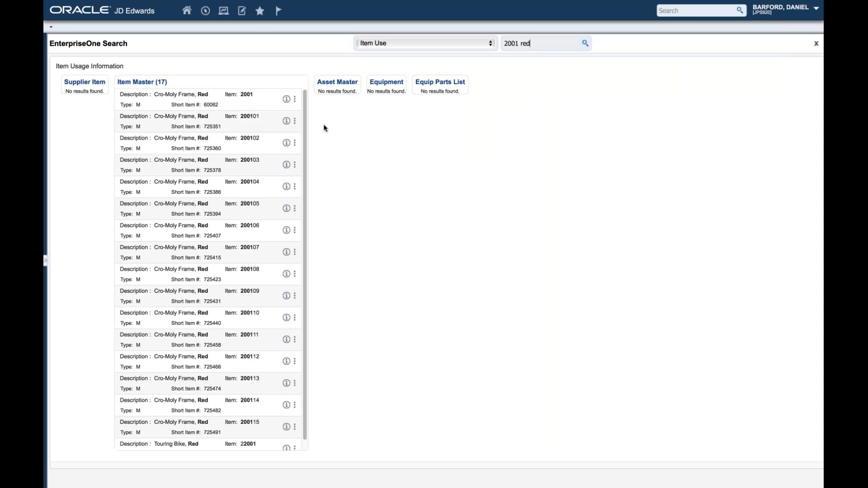
Step: Choose View Item Master from the Related Actions menu on item 2001's row
click(294, 99)
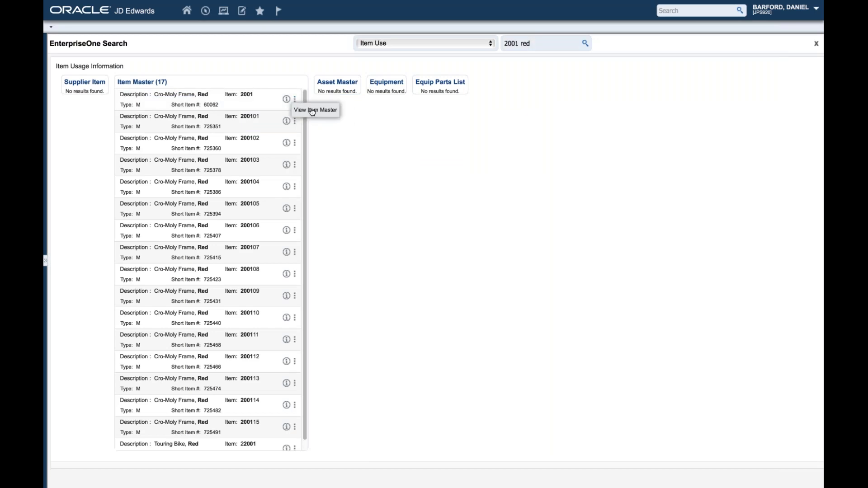
click(311, 111)
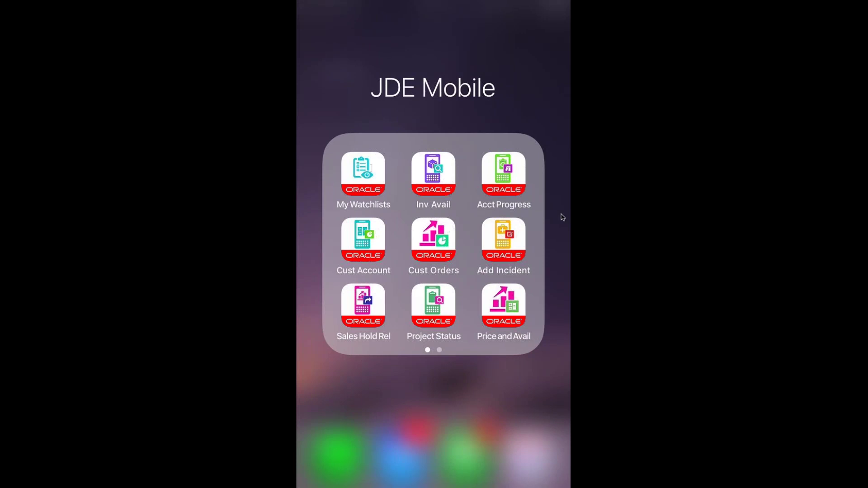
Step: Launch My Watchlists, log in with the user name and pasted password, and scroll the counts
click(363, 174)
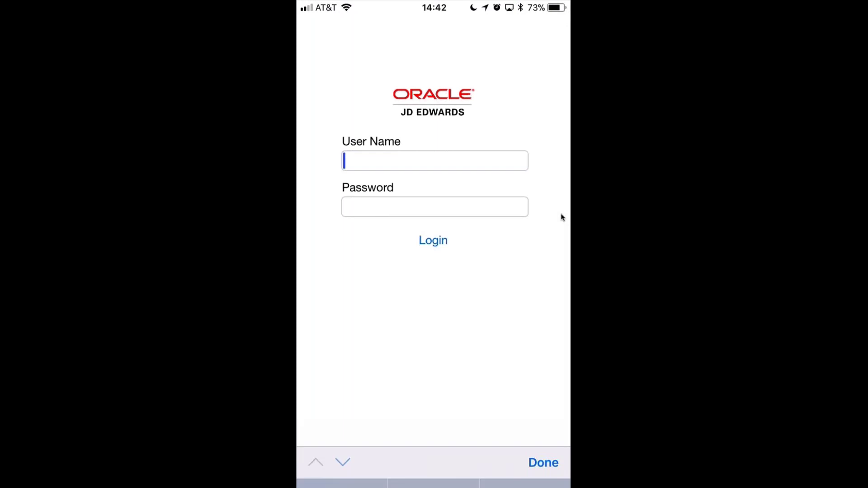
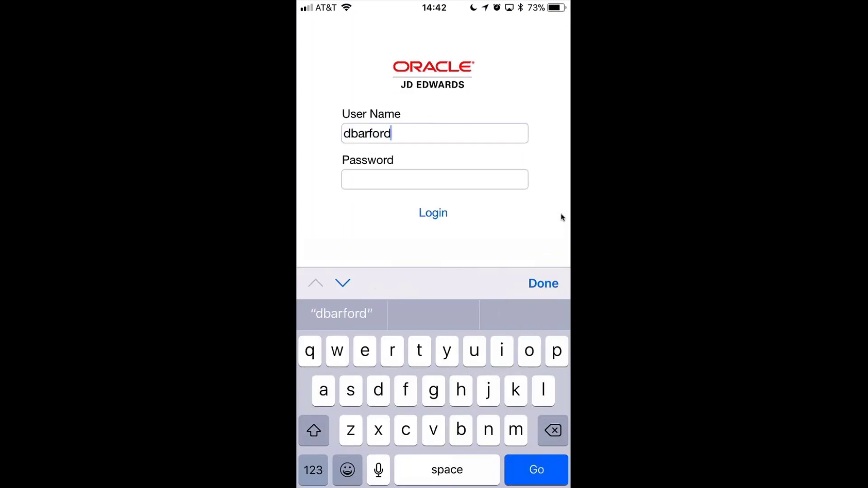
key(Tab)
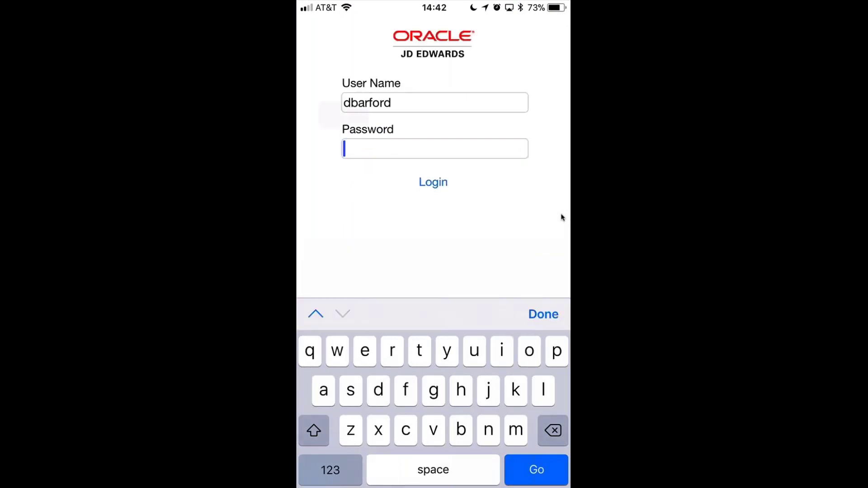
click(343, 148)
click(342, 114)
click(433, 181)
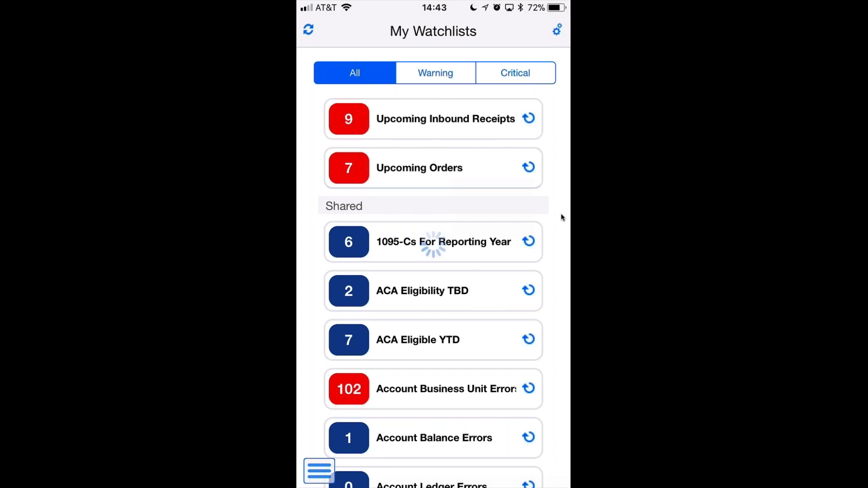
scroll(561, 218, down, 10)
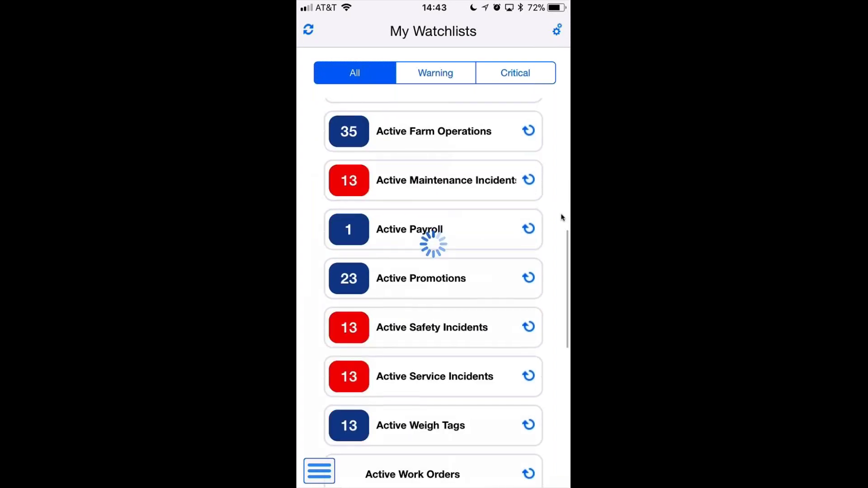
scroll(562, 217, up, 10)
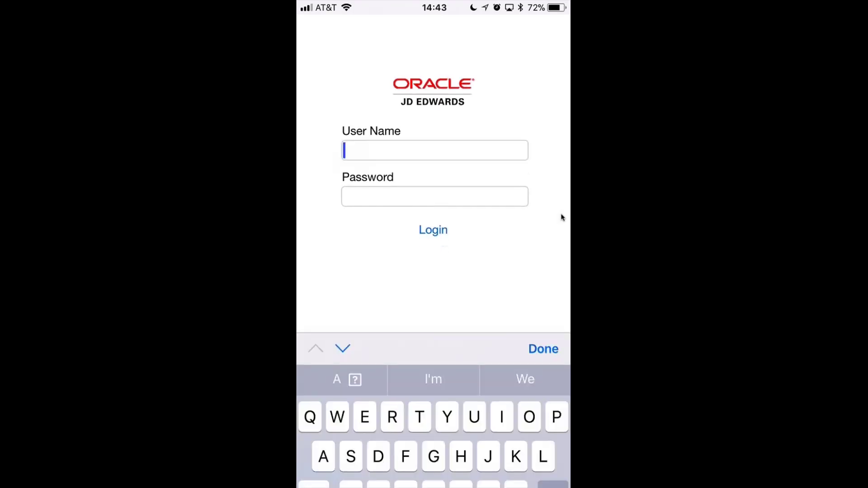
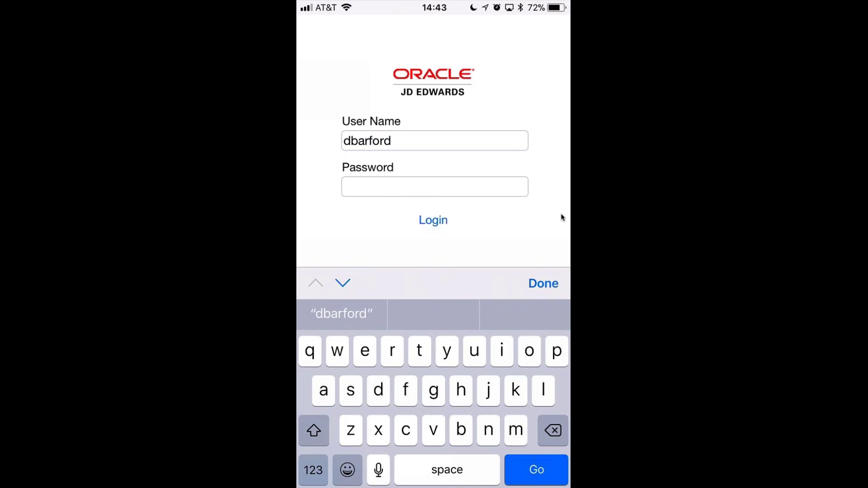
Step: Enter the user name, paste the account password, and submit the JD Edwards Mobile login
key(Tab)
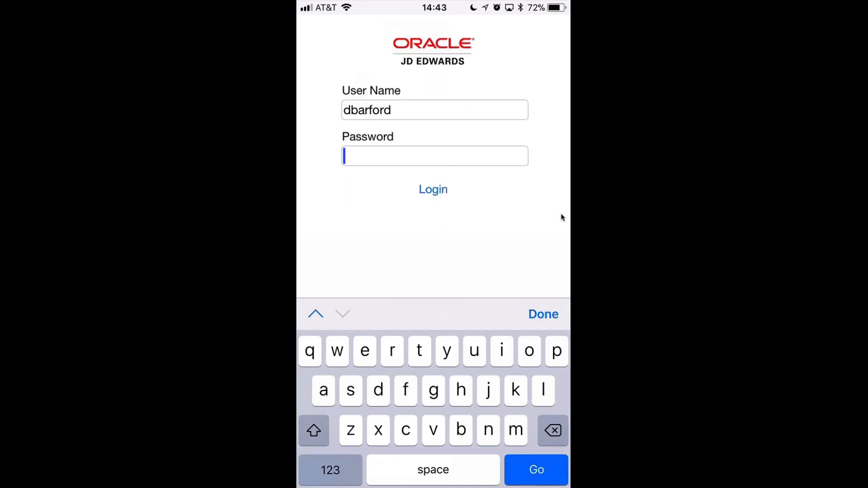
key(ctrl+v)
key(Return)
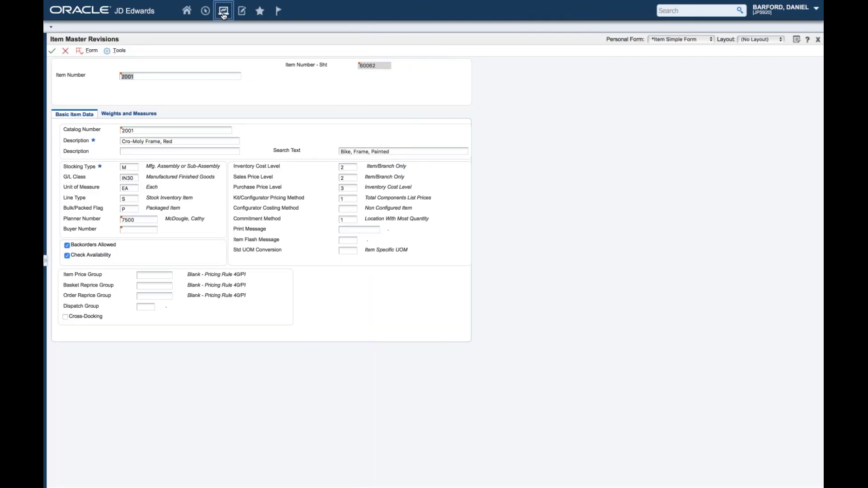
Step: Switch to Work With Item Availability and enter item 210 with branch 10
click(224, 15)
click(263, 52)
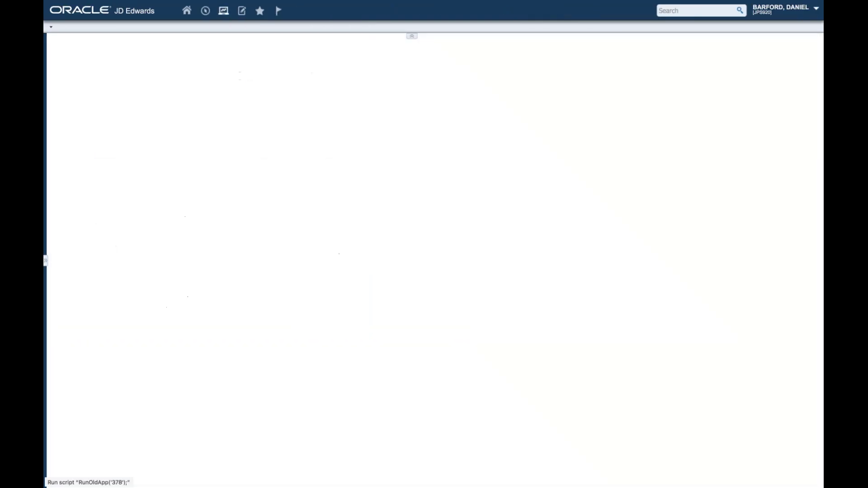
text(210)
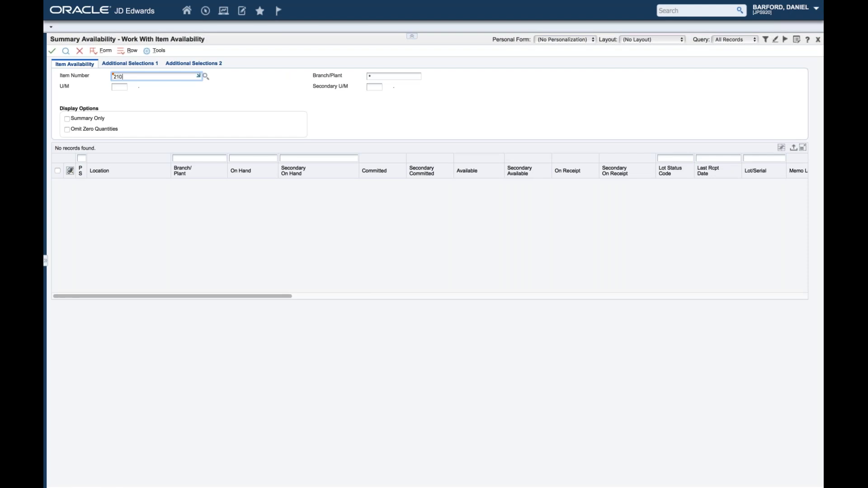
key(Tab)
text(10)
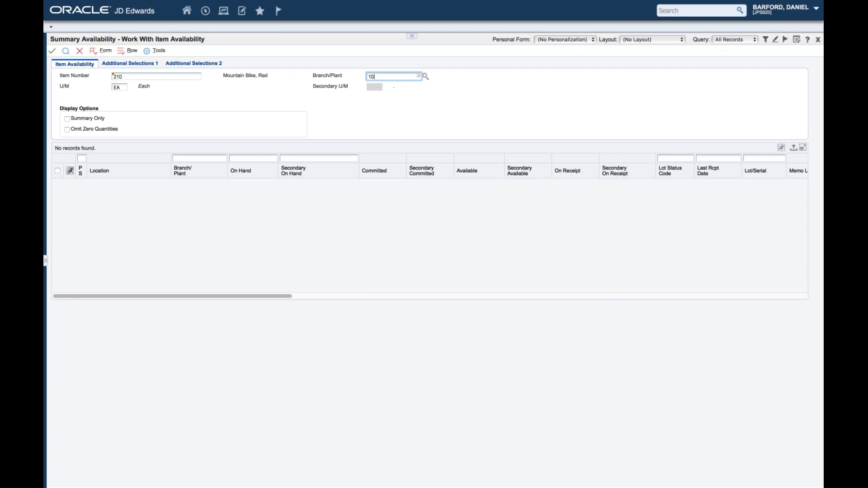
Step: Search, then preview the first location row's Catalog Image.jpg attachment
key(Return)
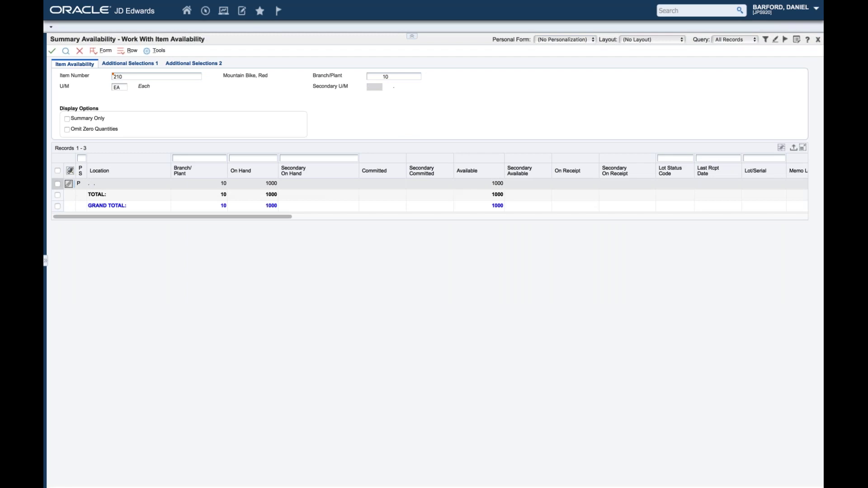
click(69, 183)
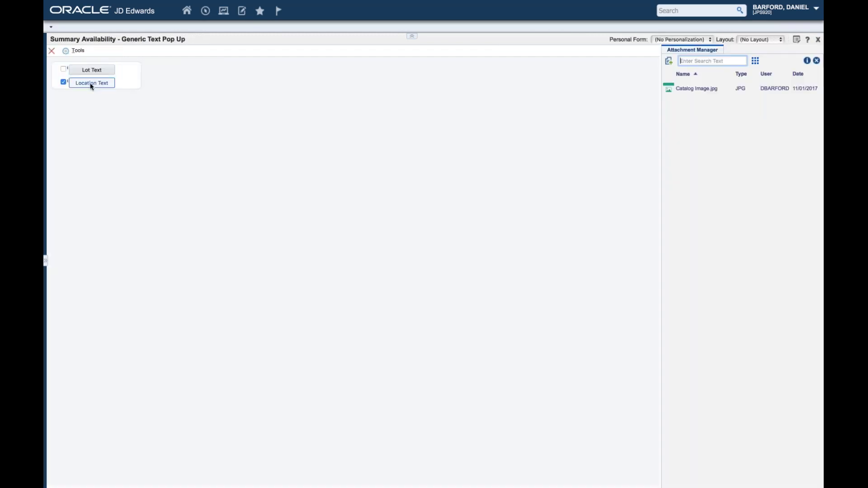
click(696, 89)
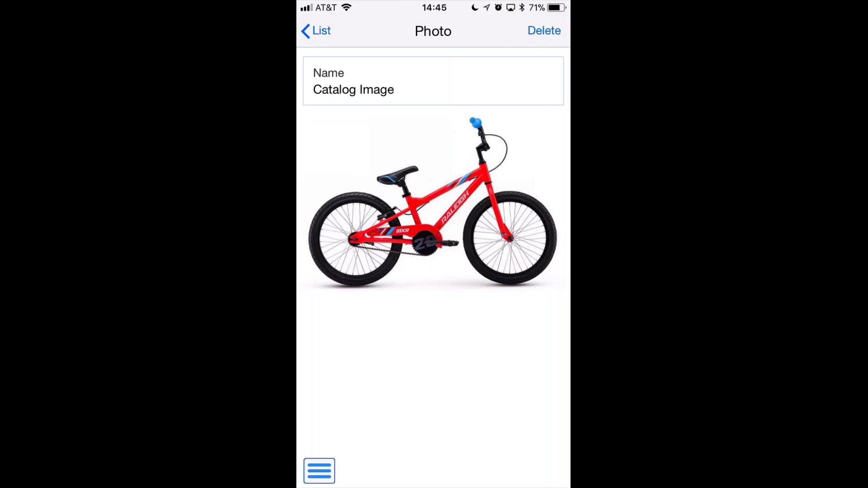
Step: From the location photo list, capture and accept a new camera photo of the BP10 bin label
click(316, 30)
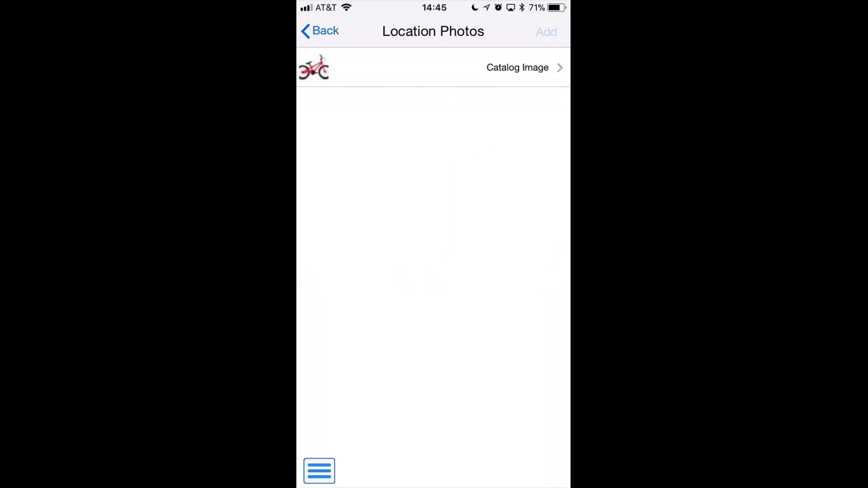
click(546, 32)
click(395, 78)
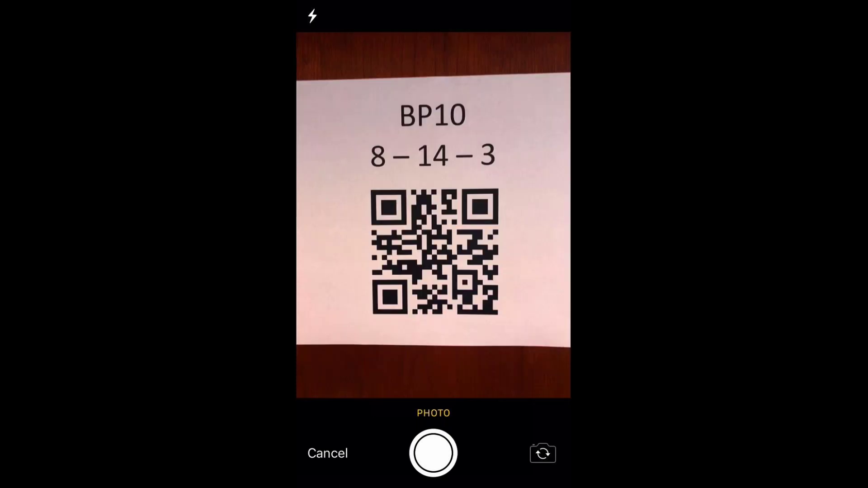
click(432, 453)
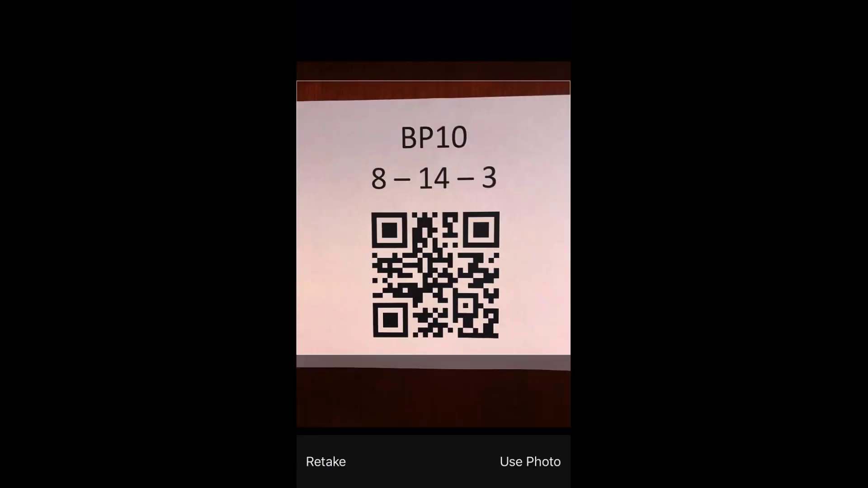
click(530, 462)
Step: Name the new photo 'Bin'
click(458, 63)
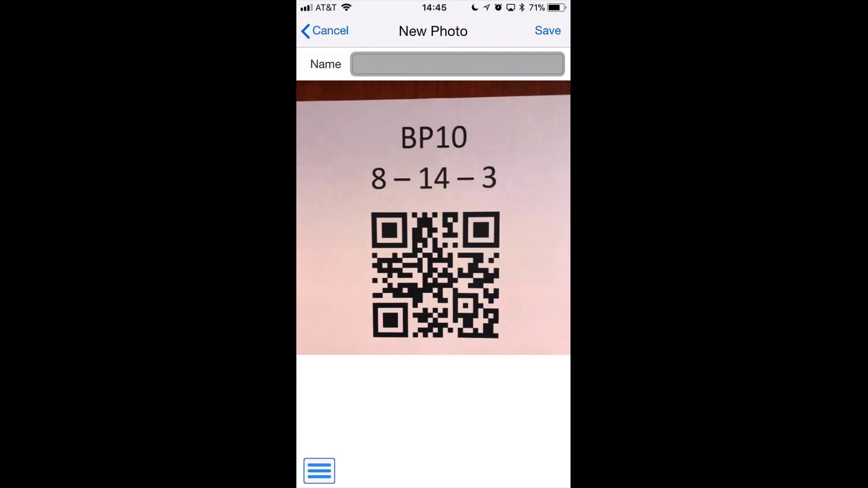
text(Bin)
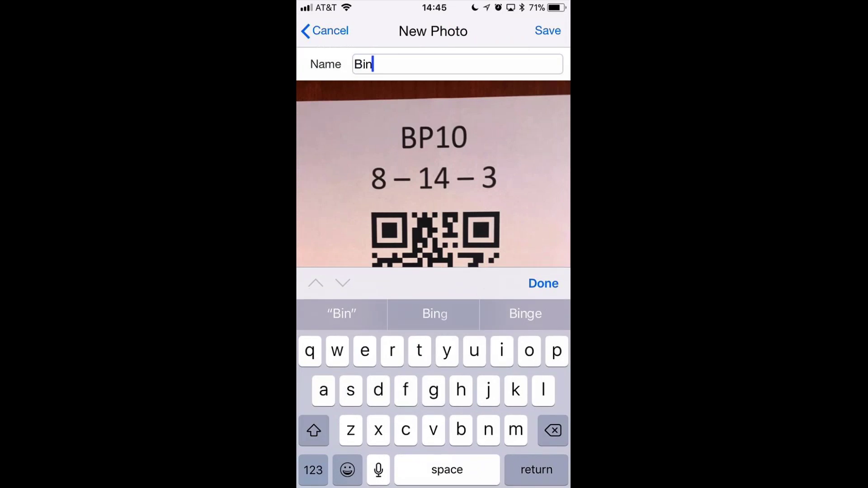
key(Return)
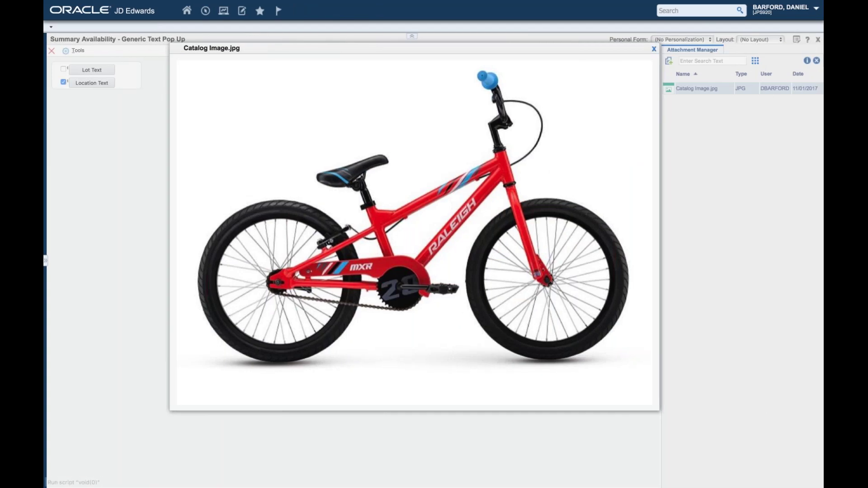
Step: Close the Catalog Image preview, reopen the first row's Location Text attachments and preview Bin.jpg
click(653, 49)
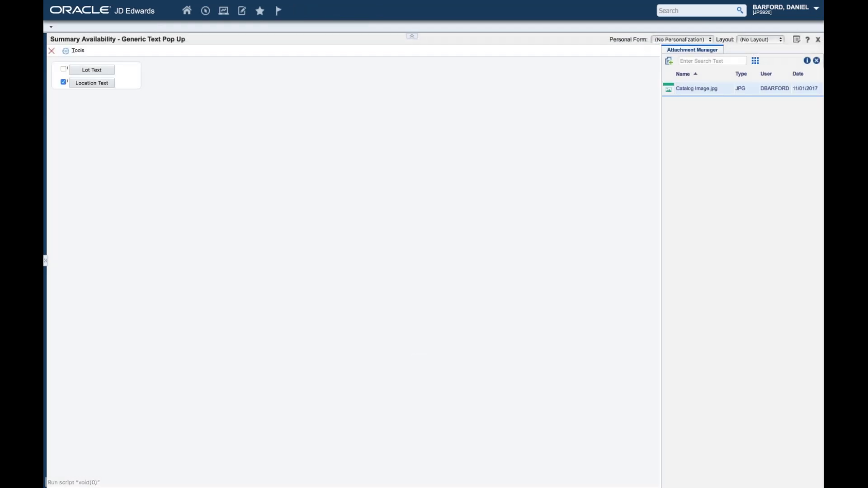
click(53, 51)
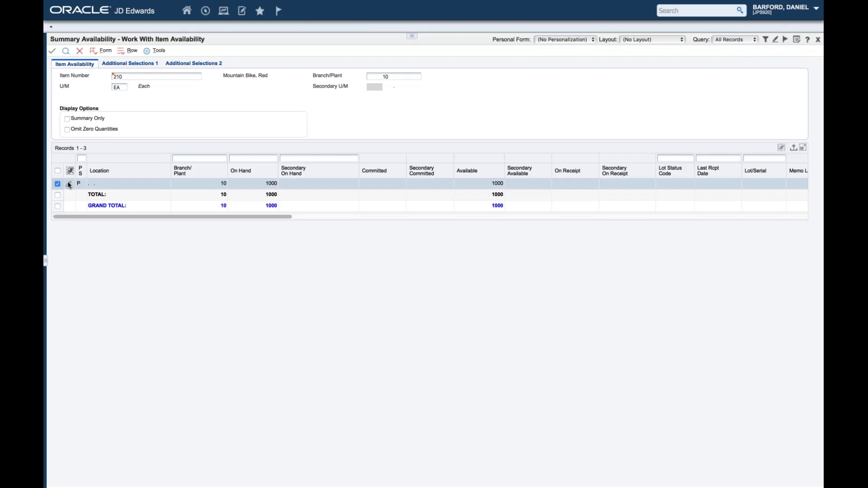
click(69, 184)
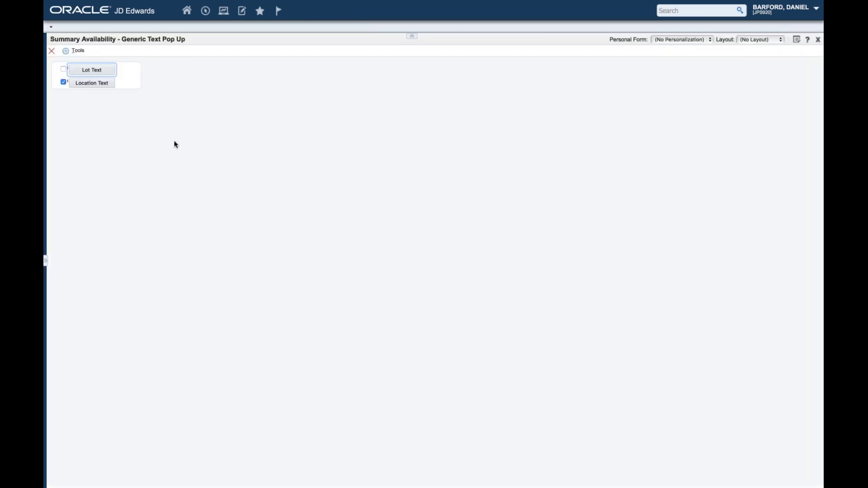
click(94, 85)
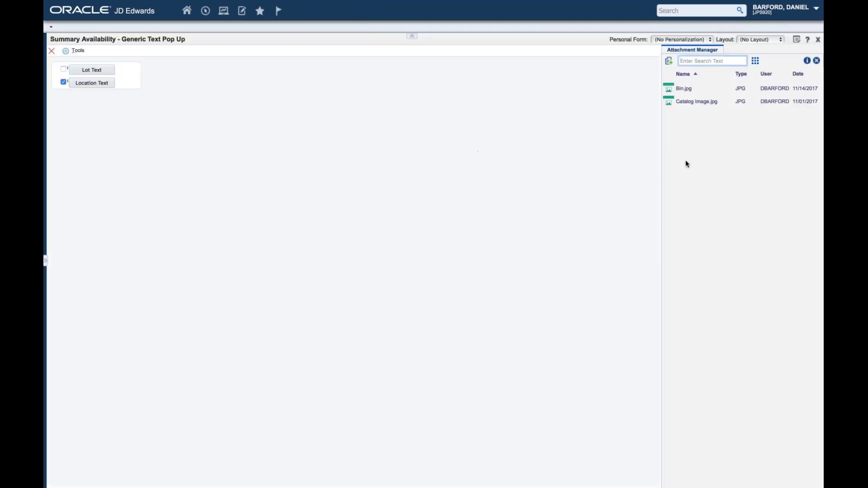
click(683, 89)
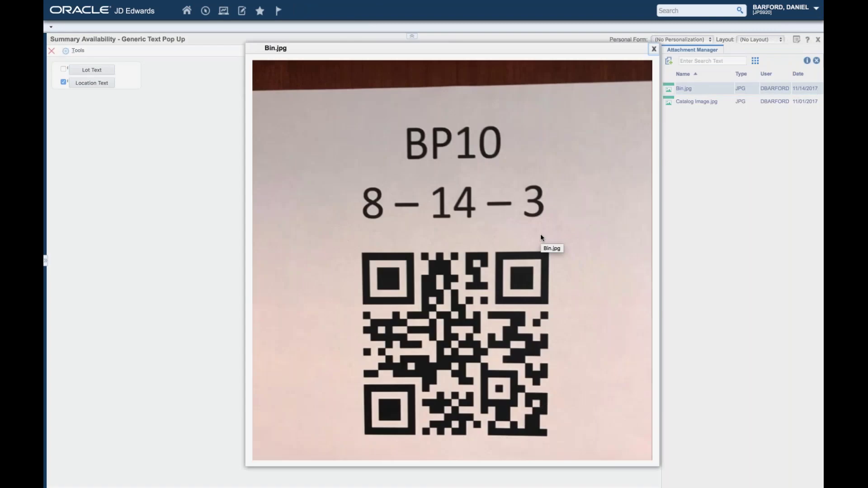